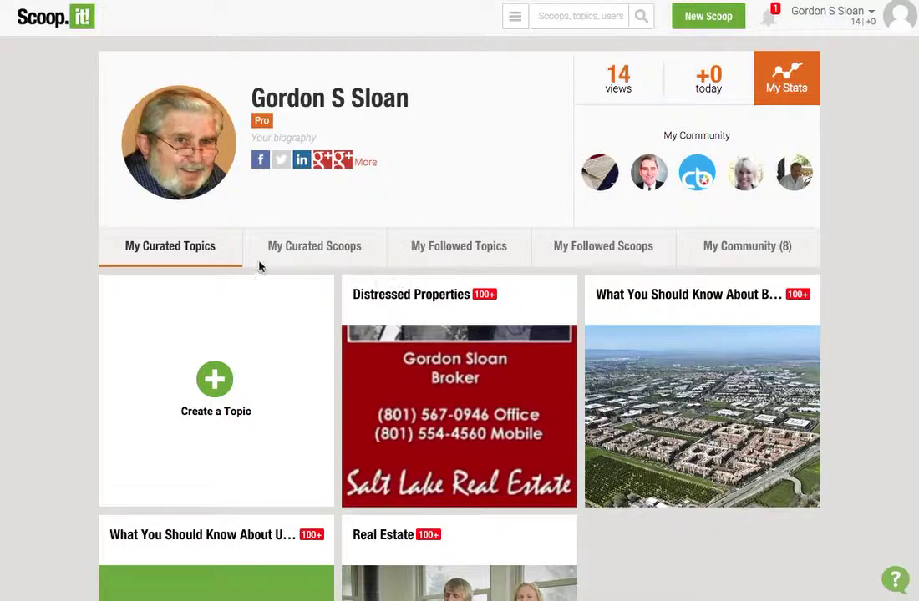
- Open the Utah commercial property topic and show its six suggestion keywords, sorted by Relevance
scroll(160, 249, "down", 2)
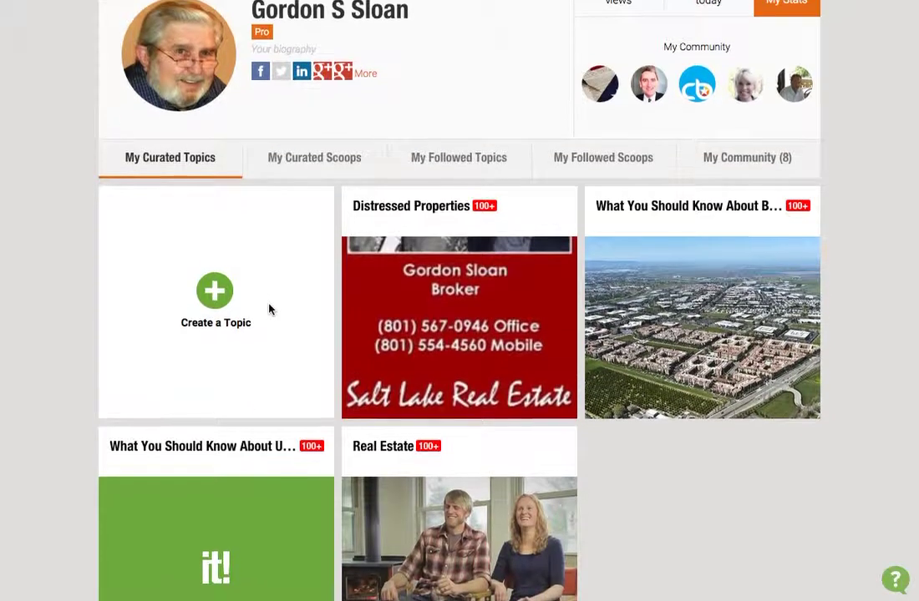
scroll(269, 309, "down", 1)
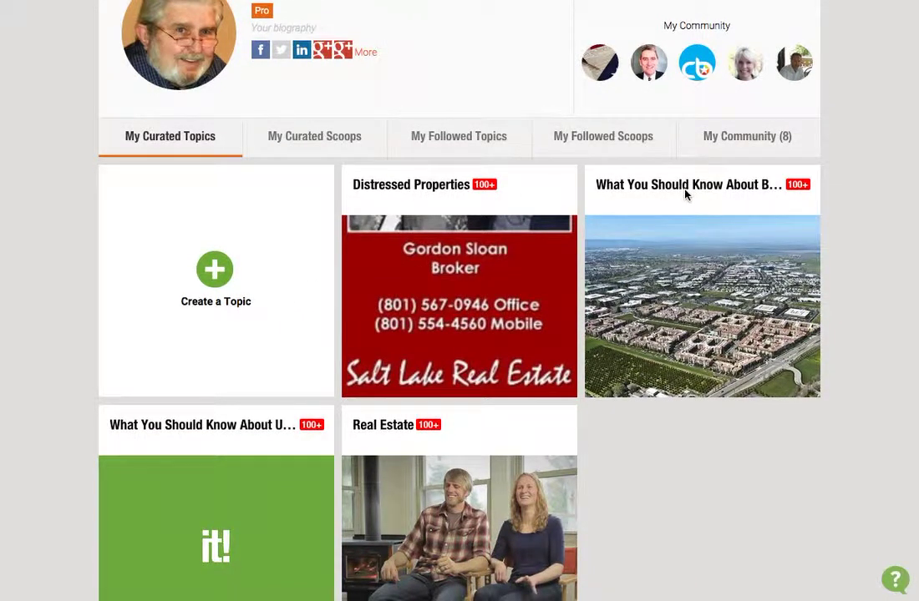
left_click(242, 428)
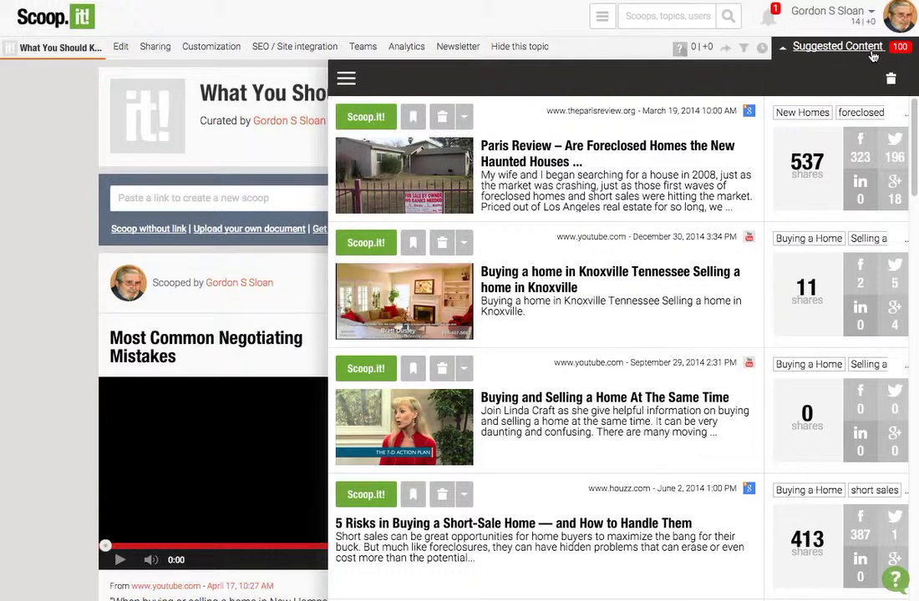
left_click(351, 87)
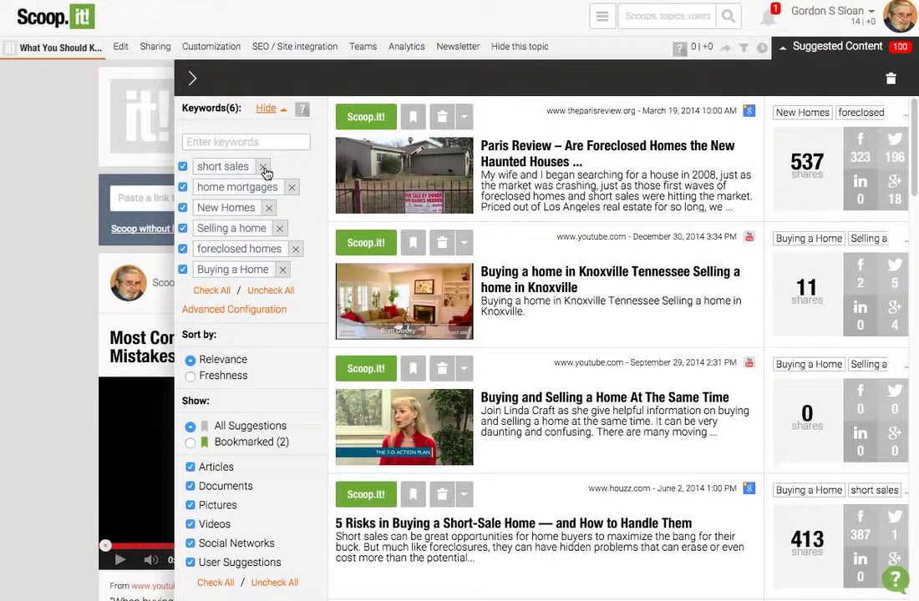
- Add 'commercial' as a seventh suggestion keyword
left_click(253, 141)
type("commercial")
key("Return")
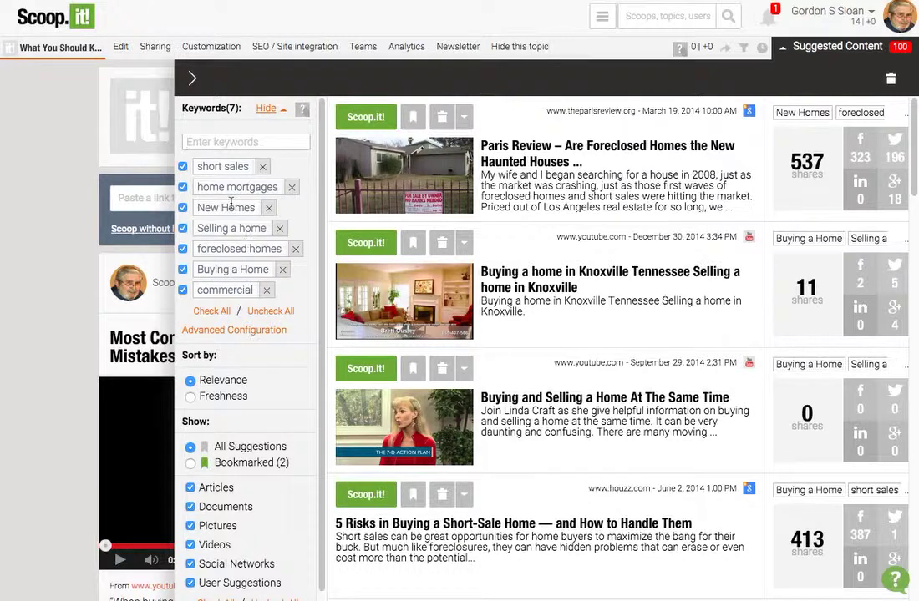
- Try Freshness sorting, revert to Relevance, then close the keyword options and suggested content
scroll(266, 468, "down", 1)
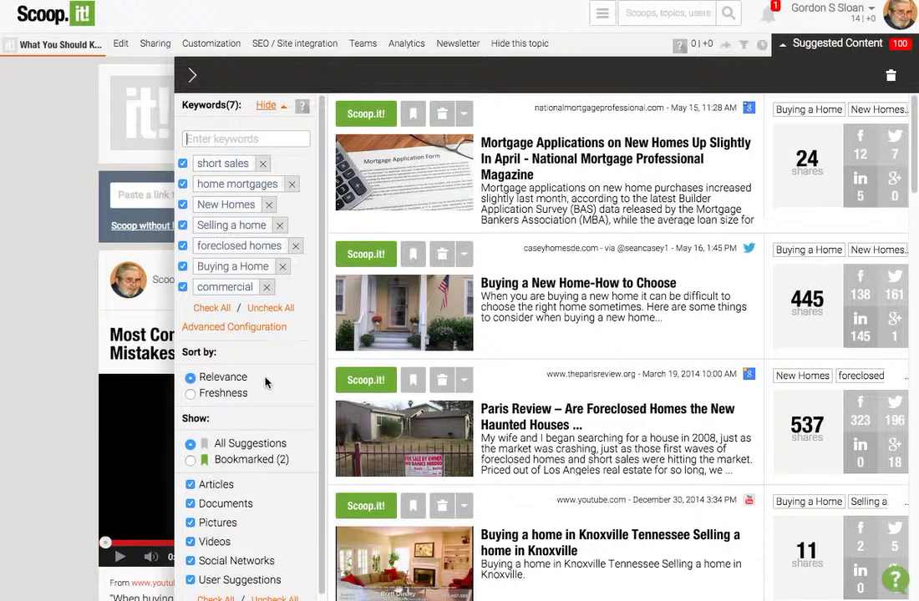
left_click(191, 394)
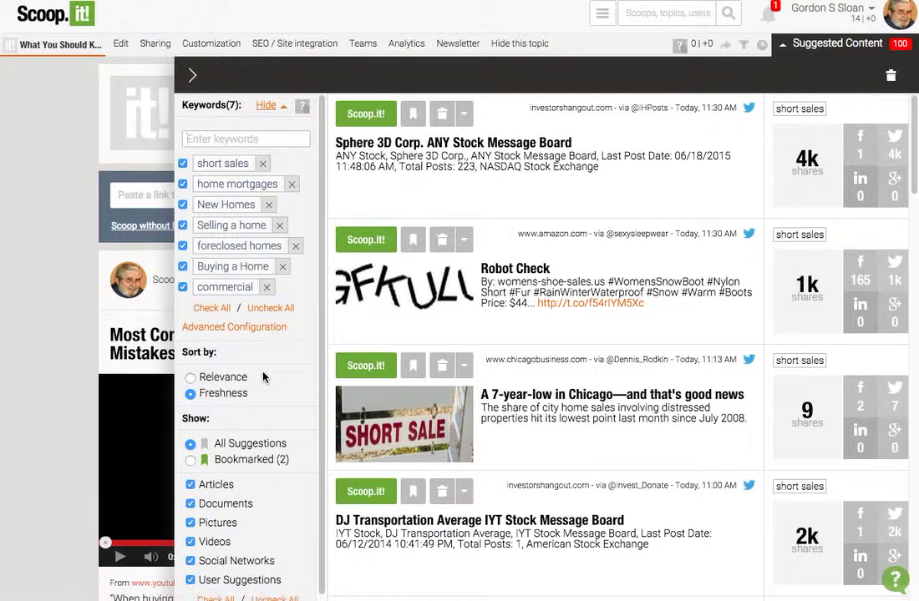
left_click(213, 380)
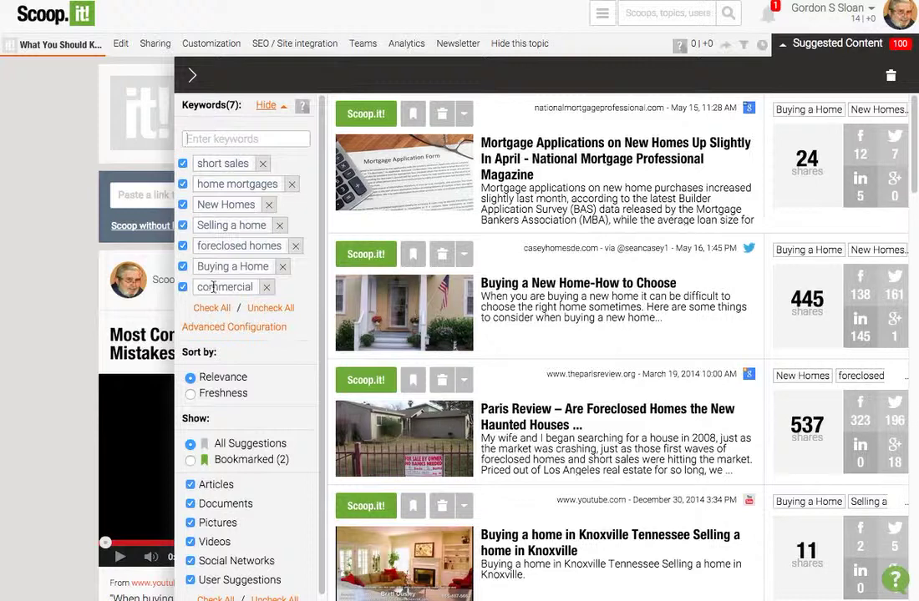
left_click(266, 106)
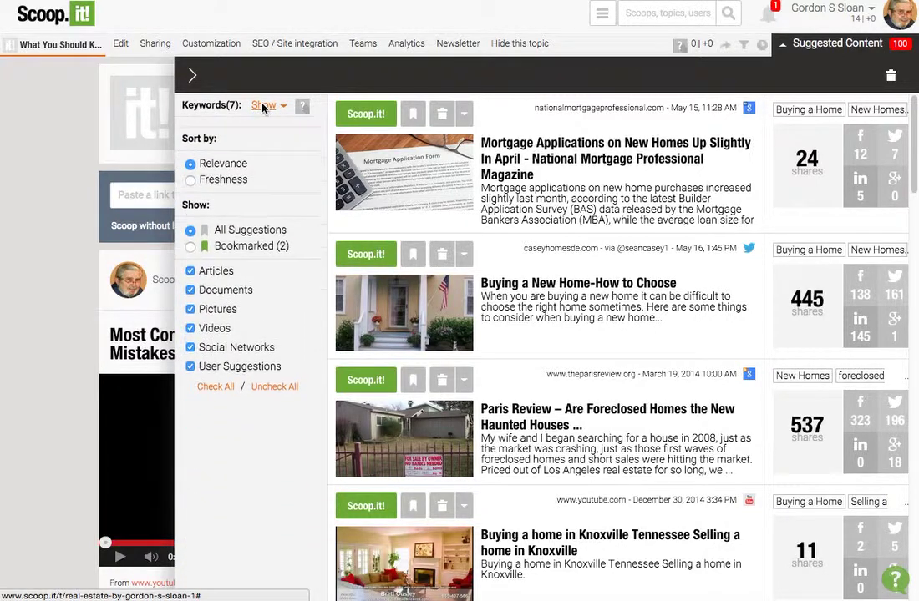
left_click(193, 77)
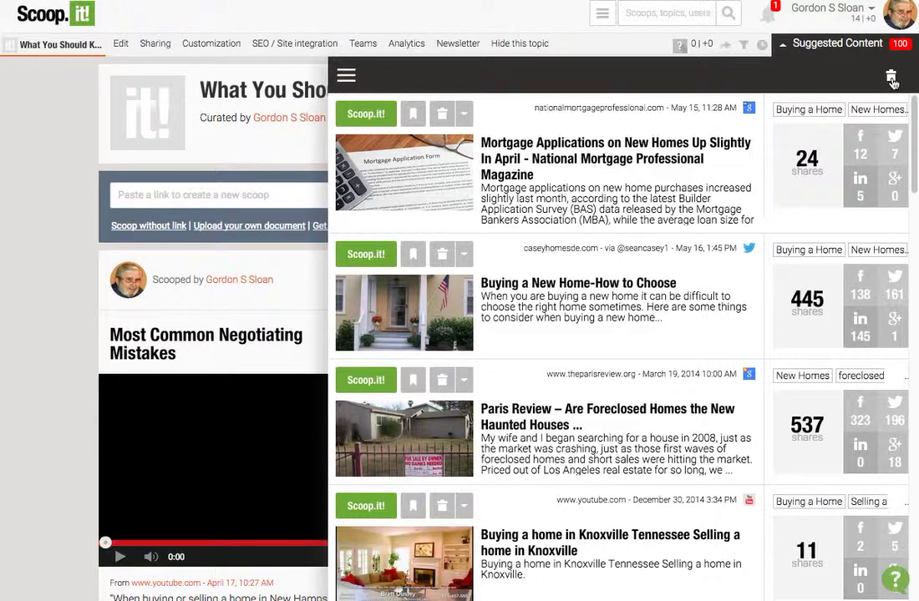
left_click(785, 45)
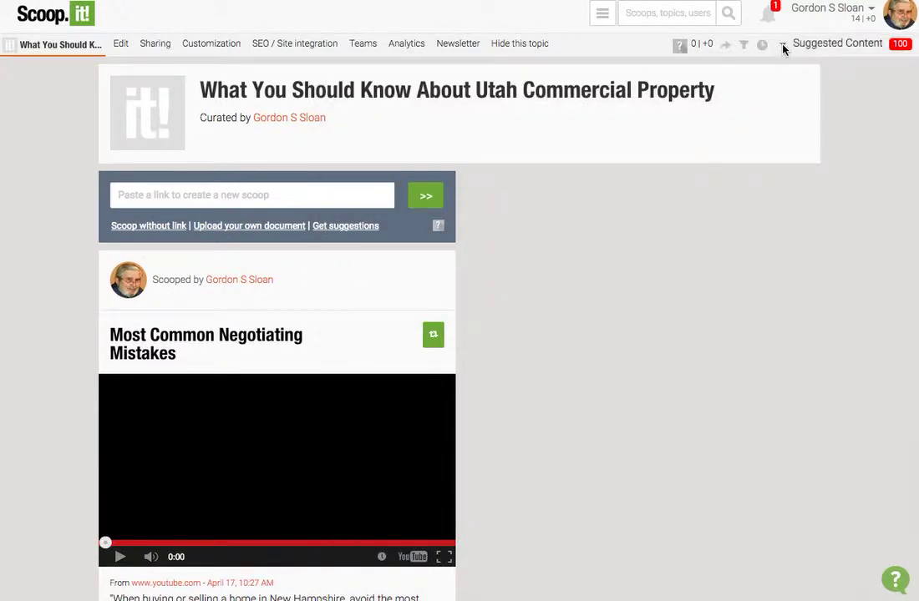
- Reopen the Suggested Content panel to review the articles, then collapse it again
left_click(784, 46)
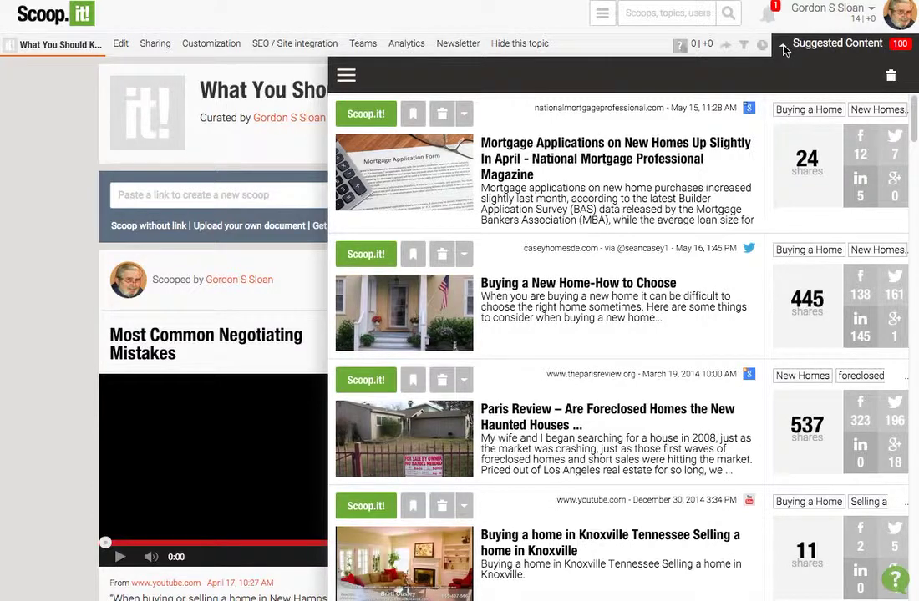
left_click(784, 49)
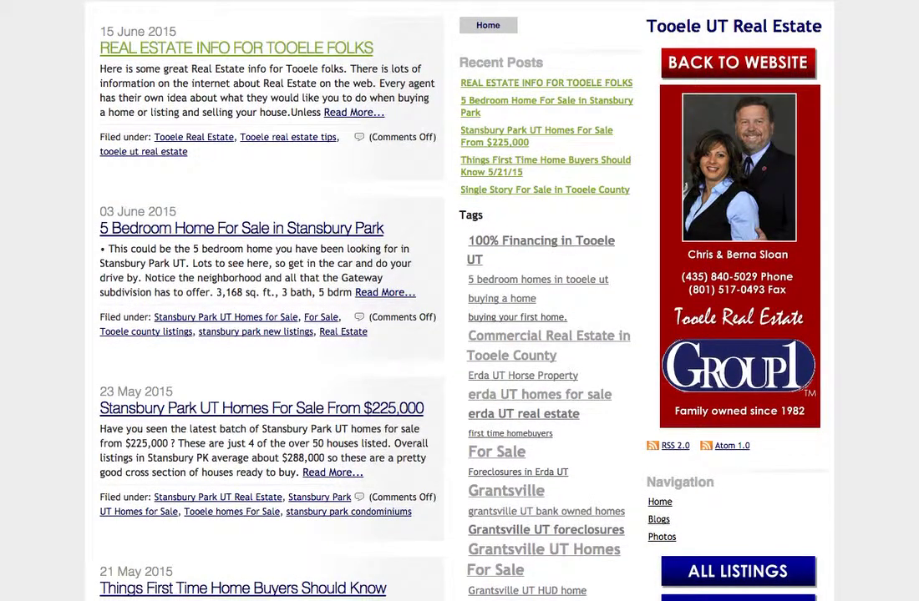
- From the Salt Lake Real Estate homepage, open the blog's New Construction Loan Process post
left_click(737, 63)
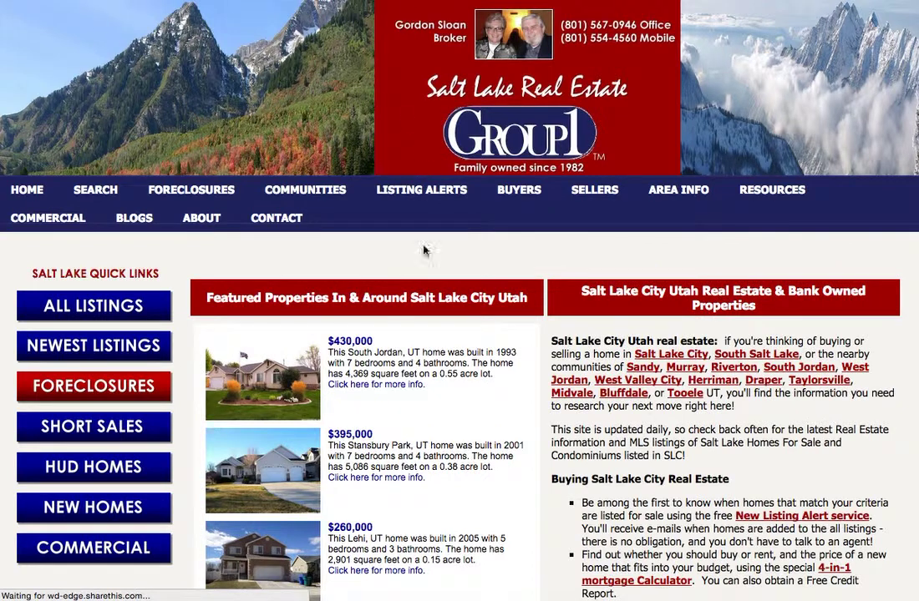
mouse_move(126, 219)
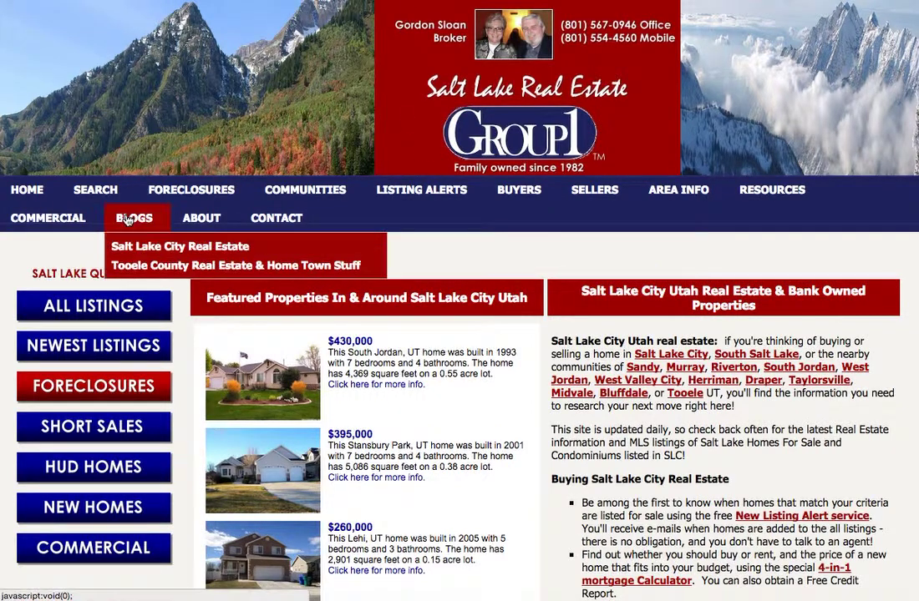
left_click(119, 244)
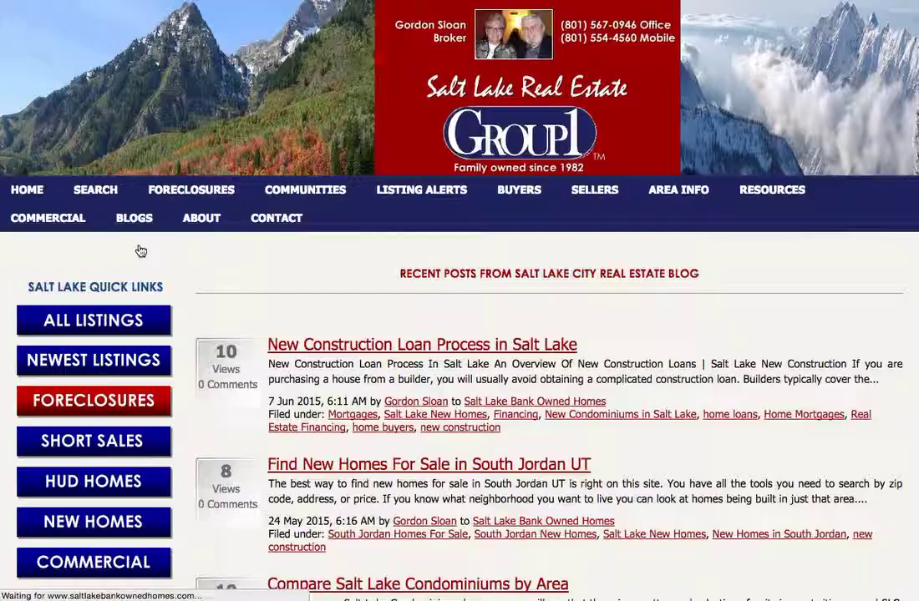
left_click(411, 345)
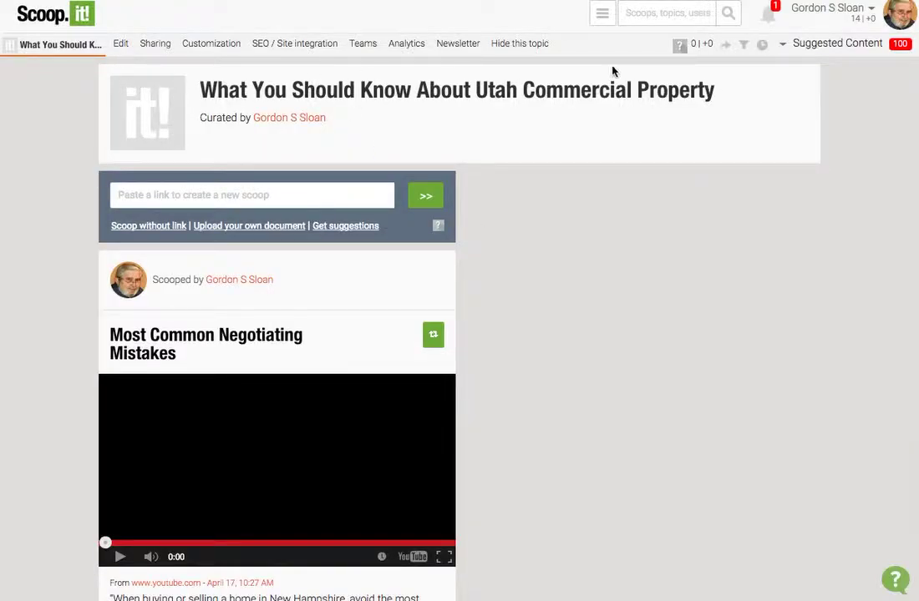
- Go to My Dashboard from the account menu and scroll to the topic cards
left_click(827, 11)
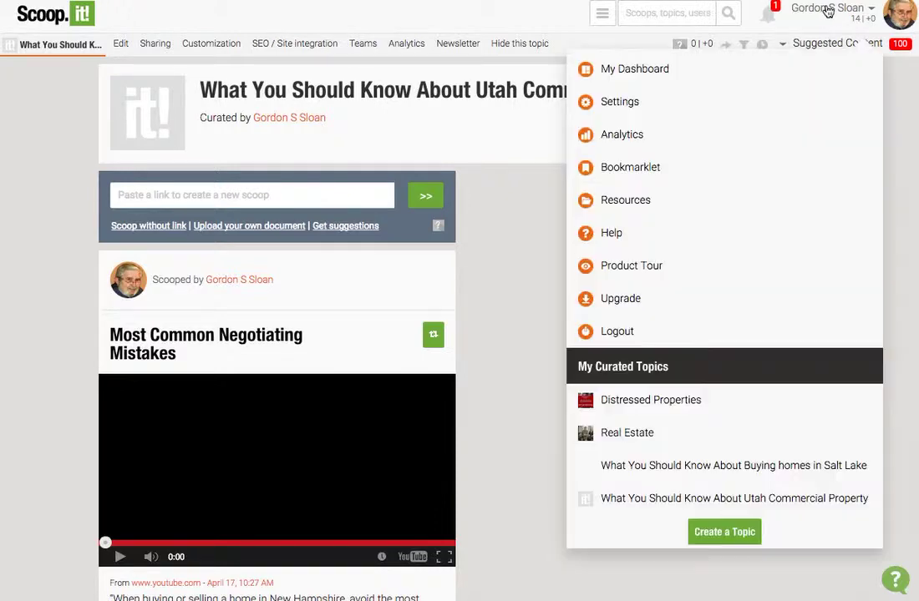
left_click(653, 71)
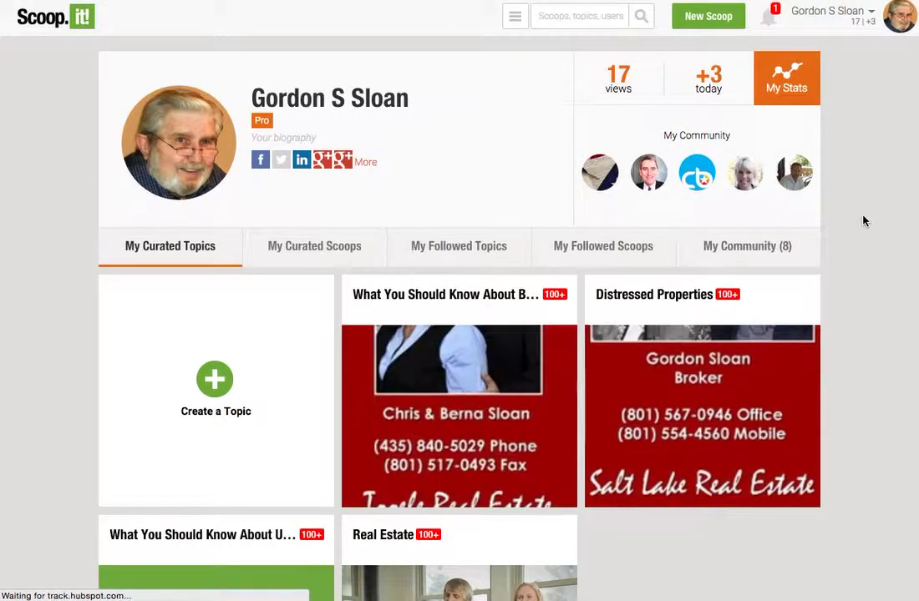
scroll(861, 217, "down", 3)
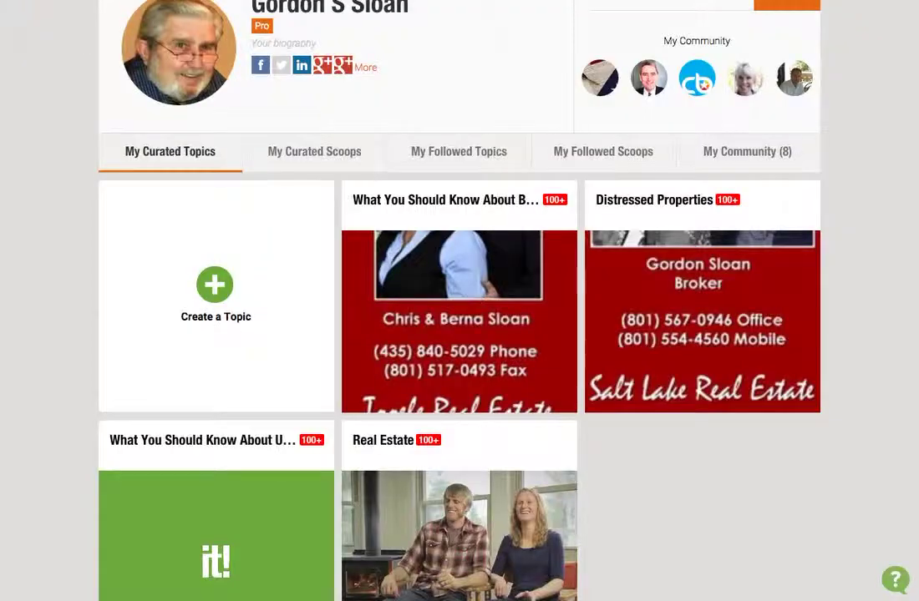
- Start a new topic named 'New Construction in Utah' with the keyword construction
left_click(217, 290)
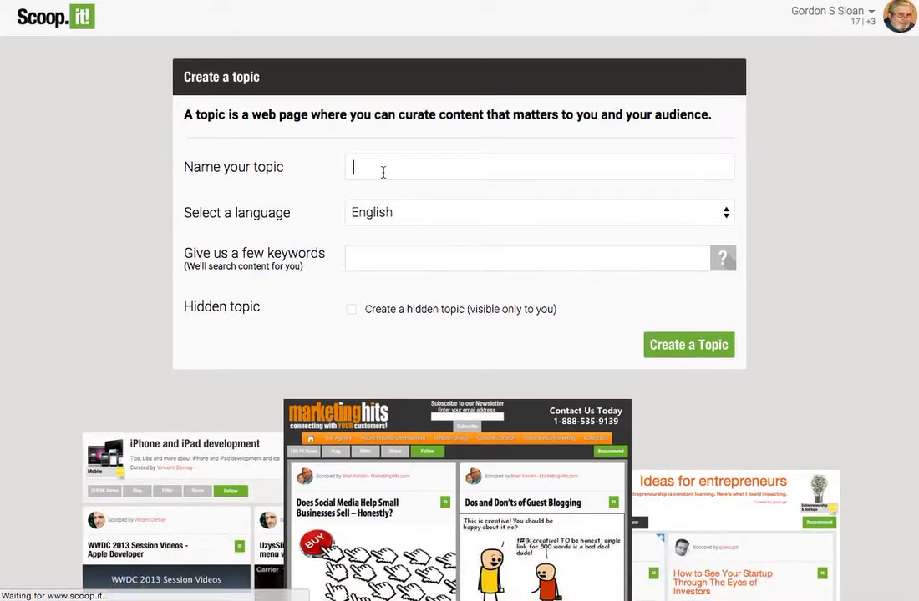
type("New Constru")
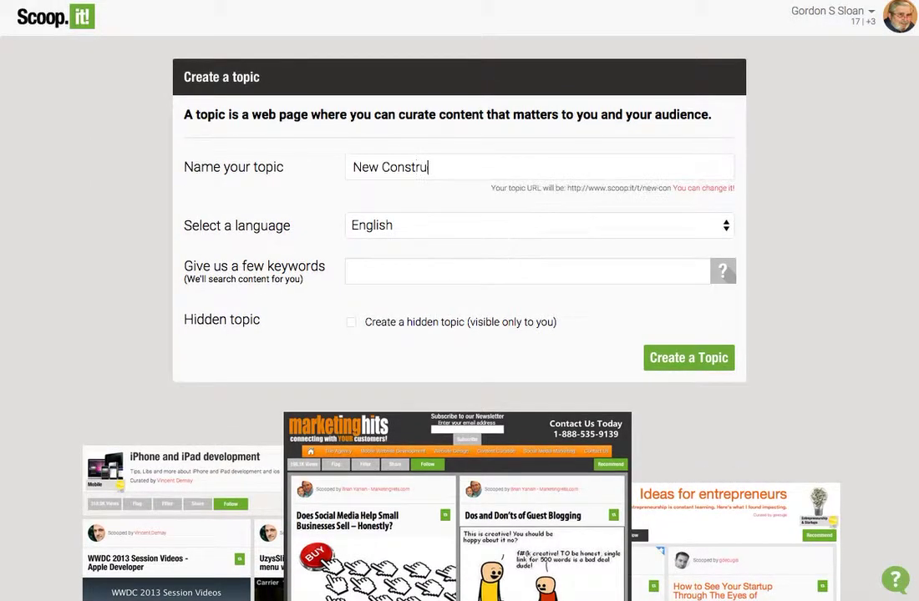
type("ction in Utah")
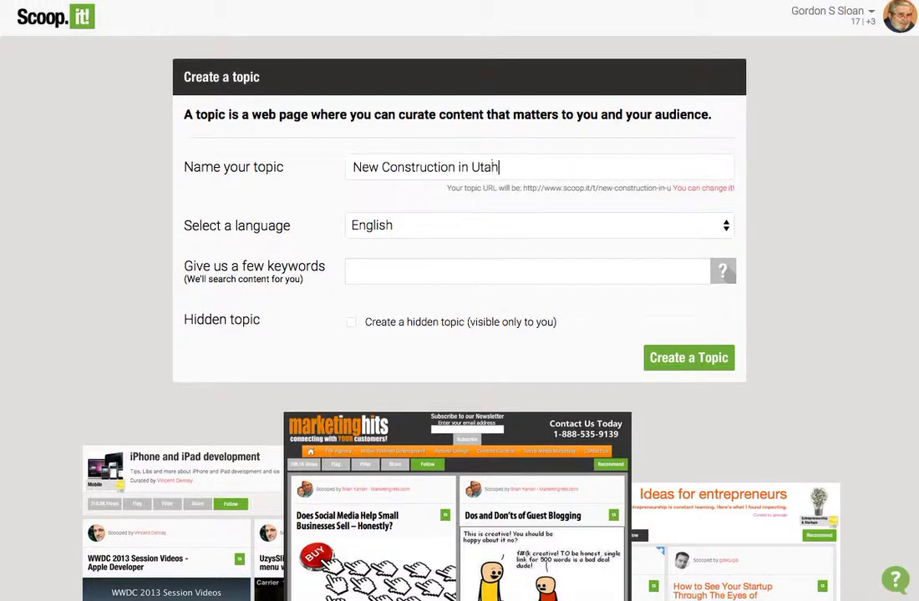
left_click(401, 274)
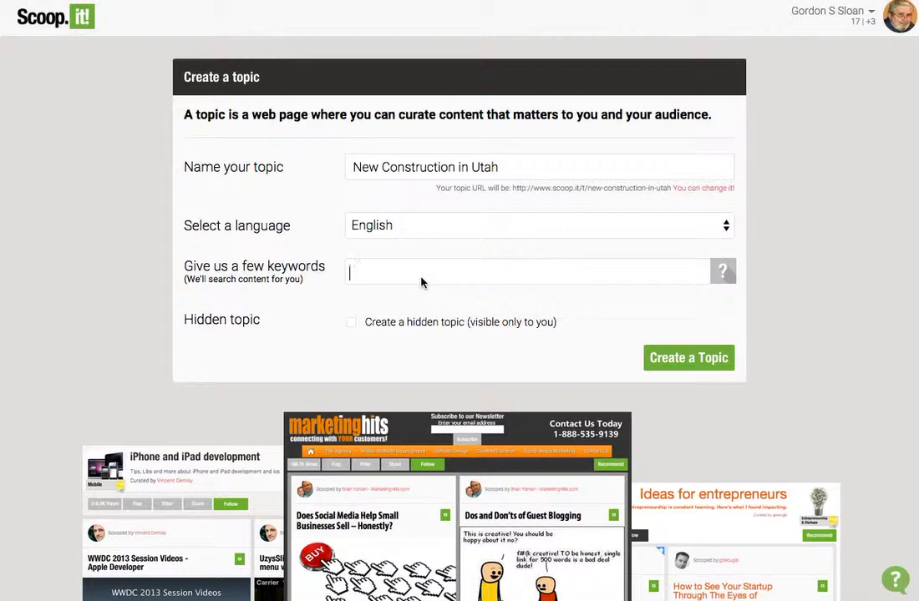
type("commer")
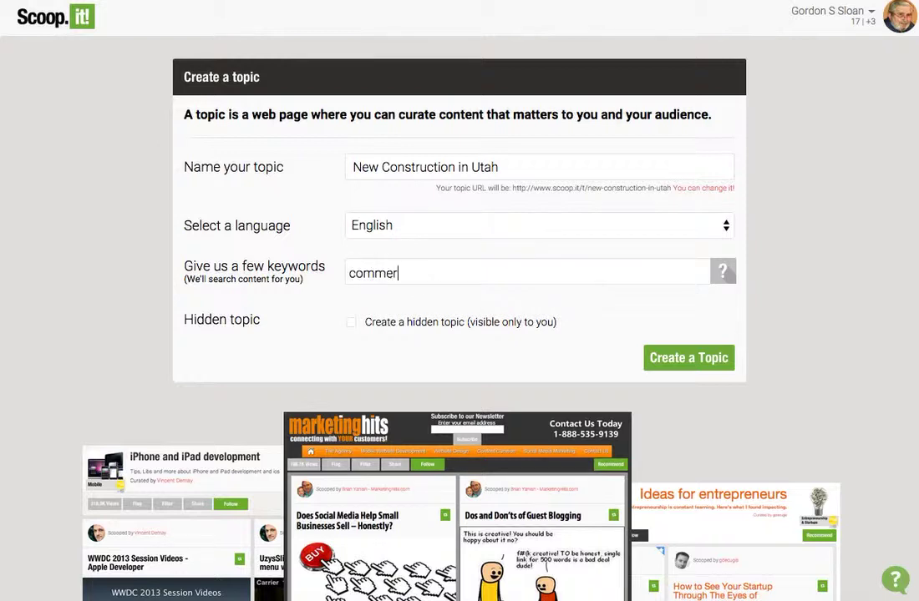
key("BackSpace")
key("BackSpace")
key("BackSpace")
key("BackSpace")
key("BackSpace")
type("onstu")
key("BackSpace")
type("ruction")
key("Return")
- Add keywords new construction, utah and real estate, then create the topic
type("n")
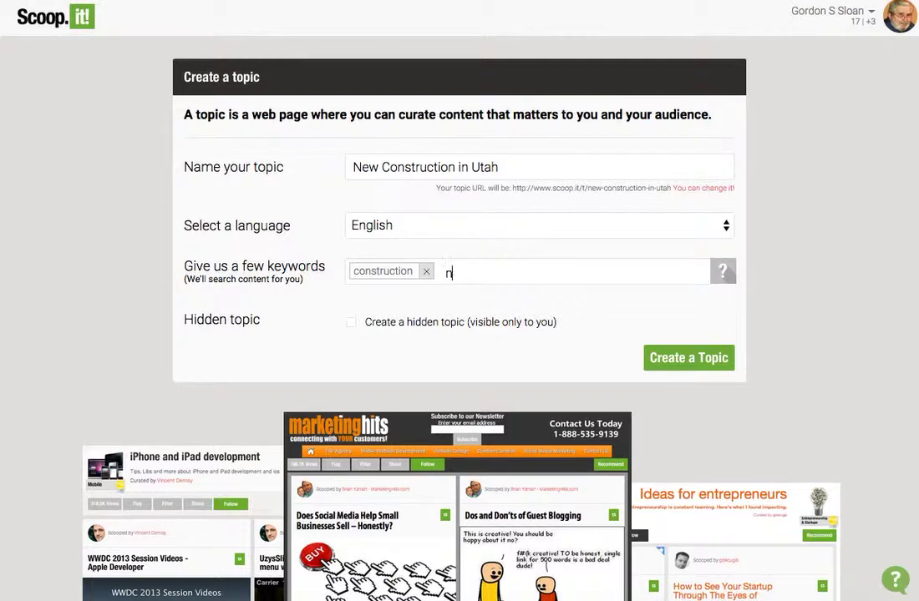
type("ew constru")
key("BackSpace")
type("ruction")
key("Return")
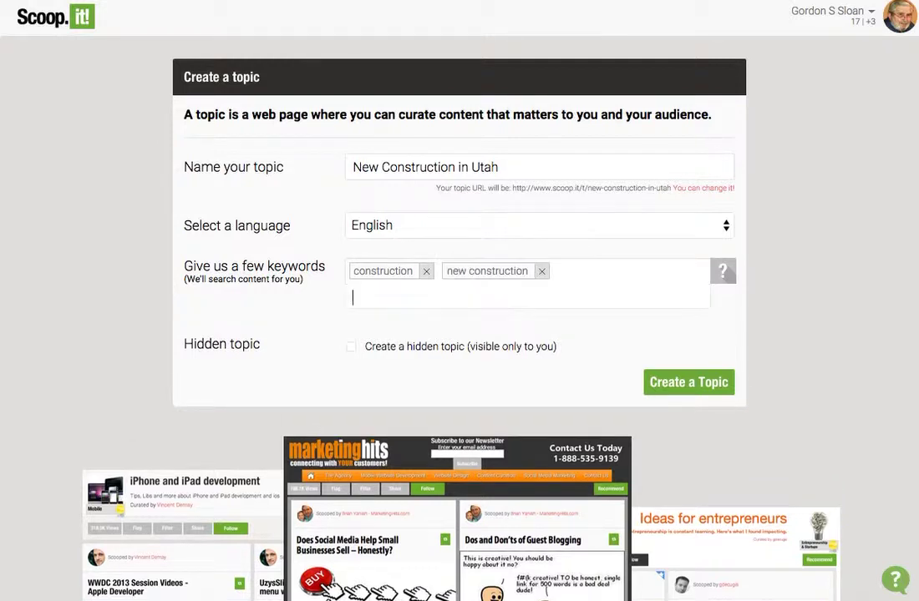
type("utah")
key("Return")
type("real estate")
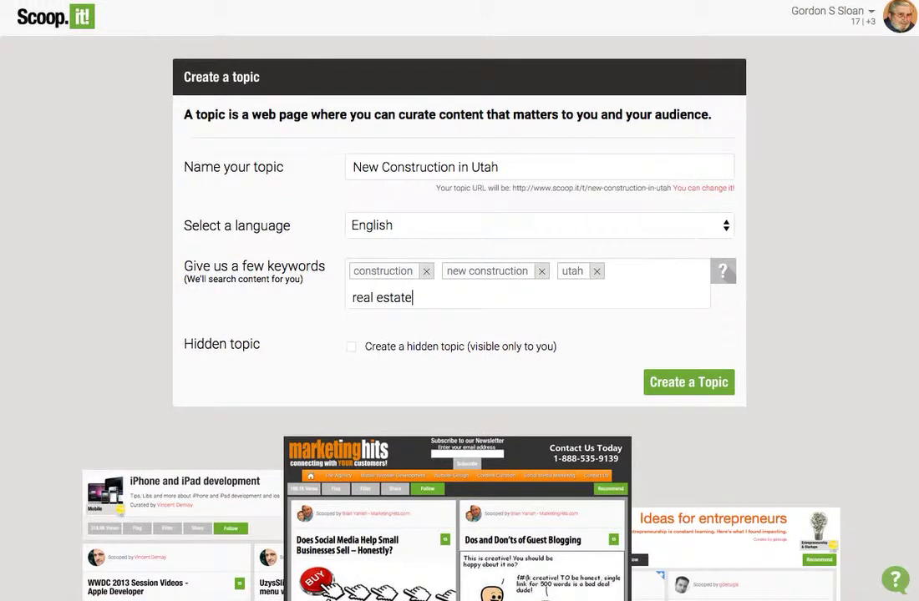
key("Return")
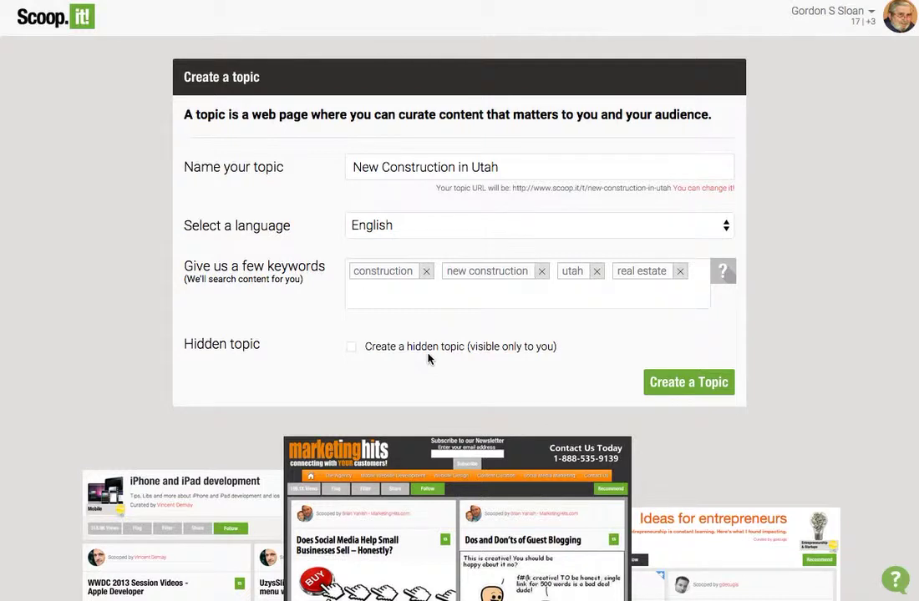
left_click(685, 385)
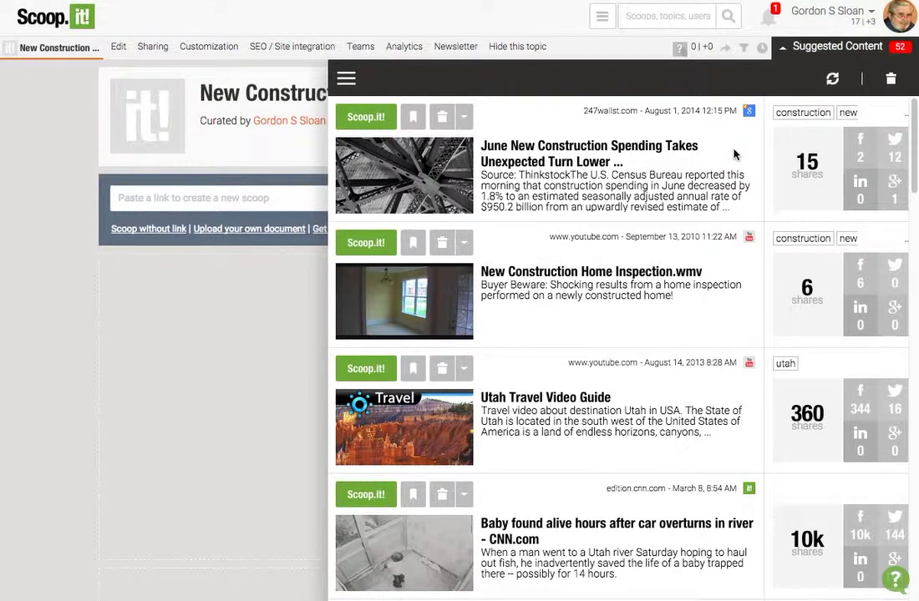
- Collapse suggestions and paste the New Construction Loan Process article link into the link field
left_click(784, 48)
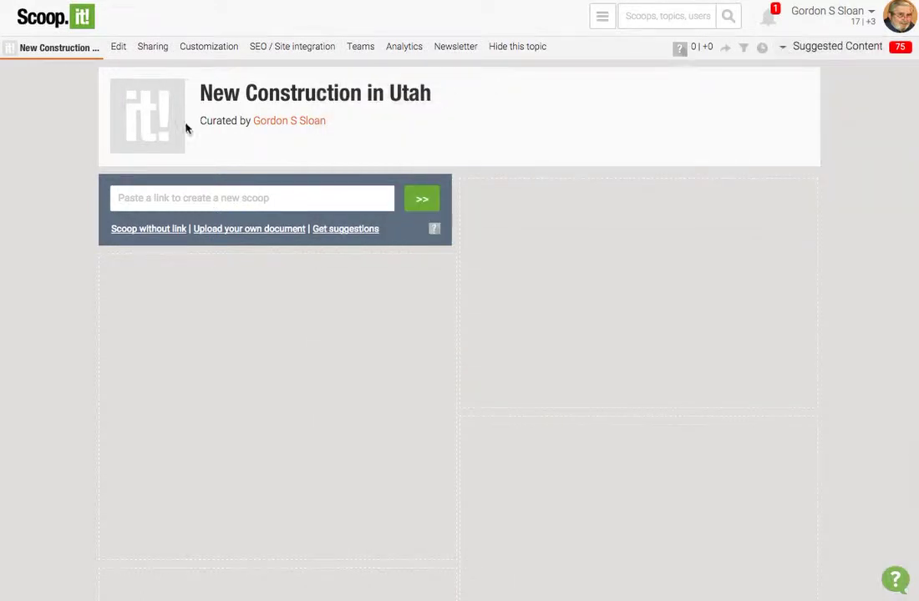
left_click(249, 203)
key("ctrl+v")
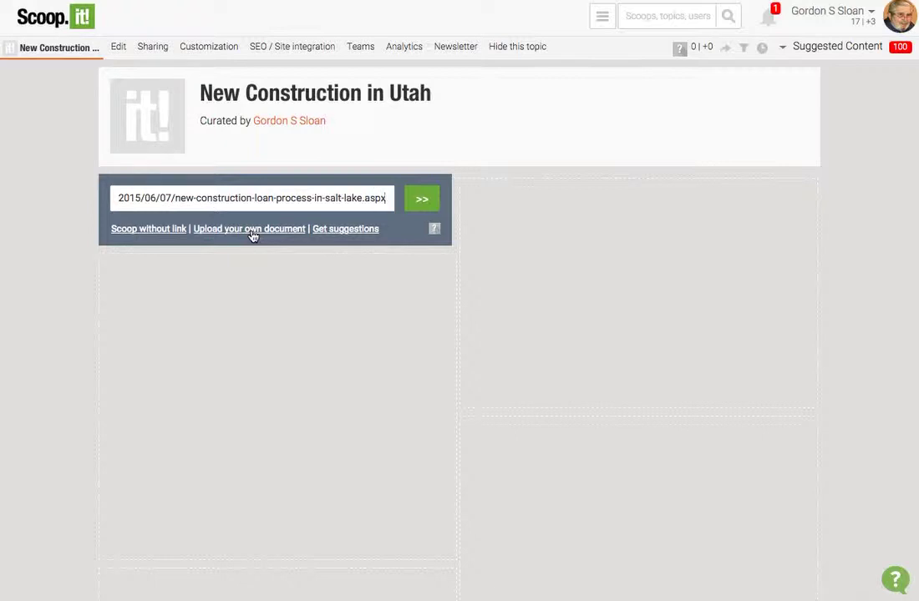
- Create a new scoop draft from the pasted link and place the cursor in its insight editor
left_click(422, 205)
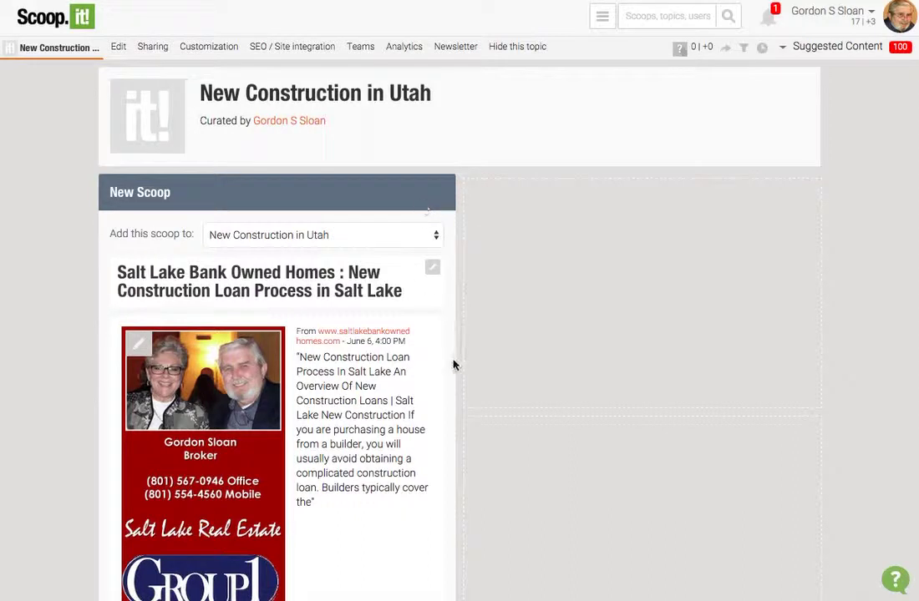
scroll(442, 376, "down", 2)
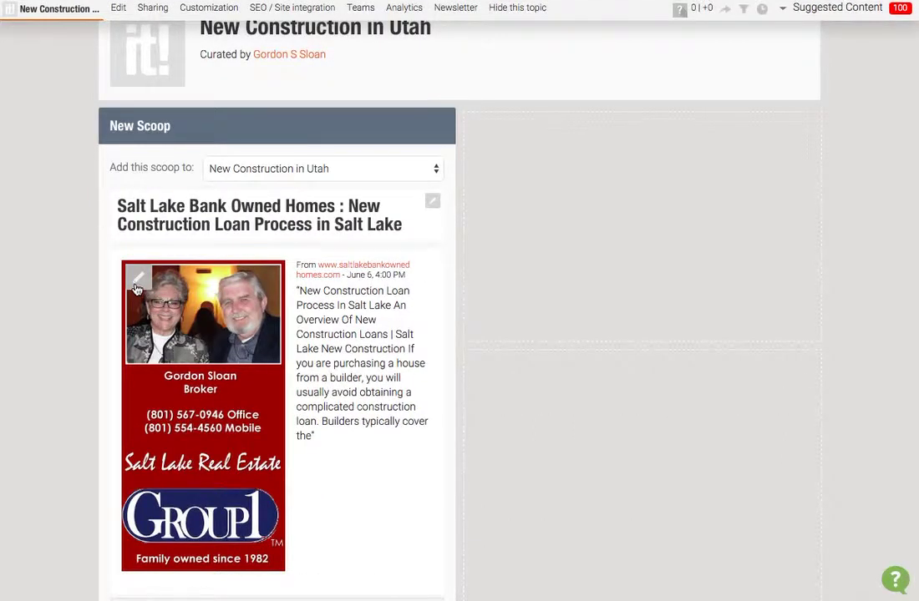
scroll(293, 379, "down", 4)
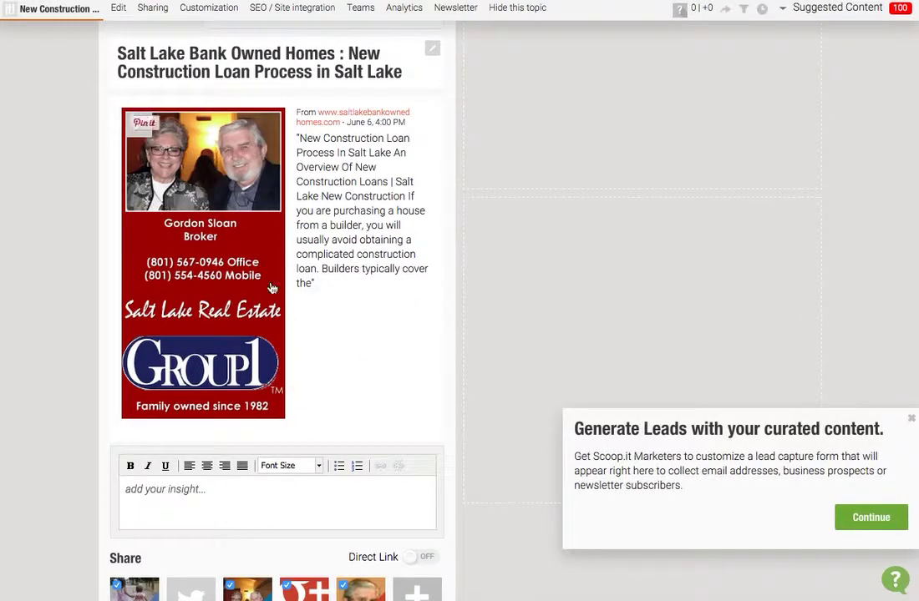
scroll(326, 380, "down", 2)
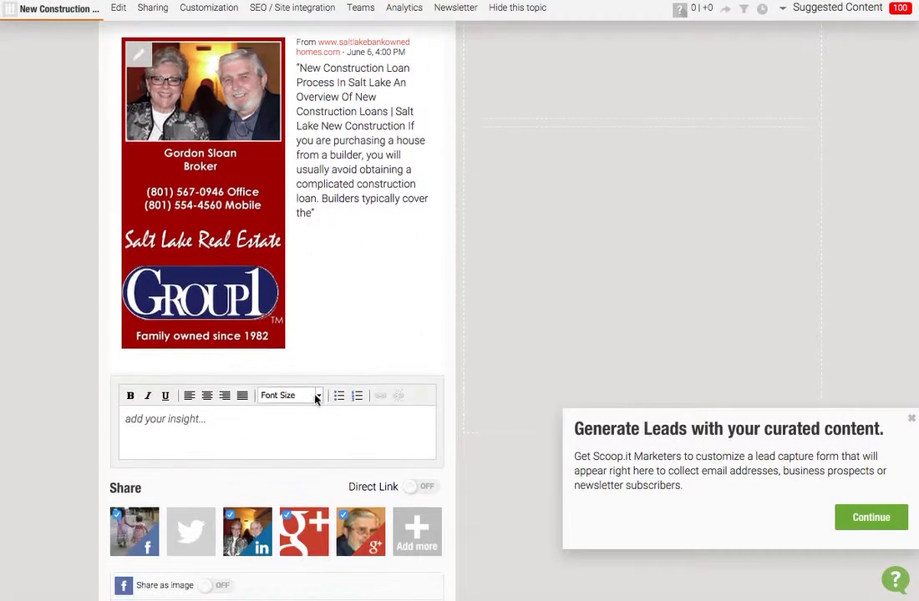
left_click(293, 426)
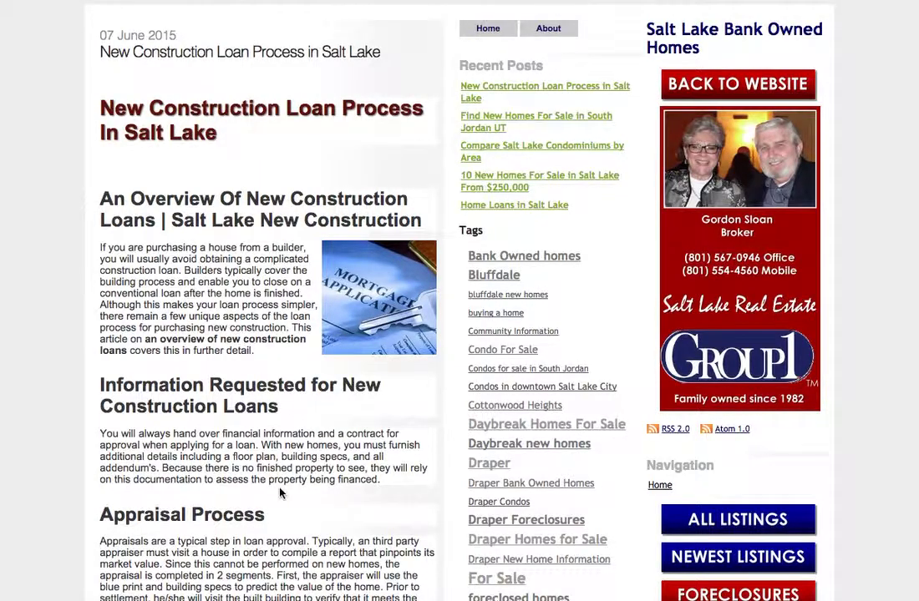
scroll(281, 491, "down", 1)
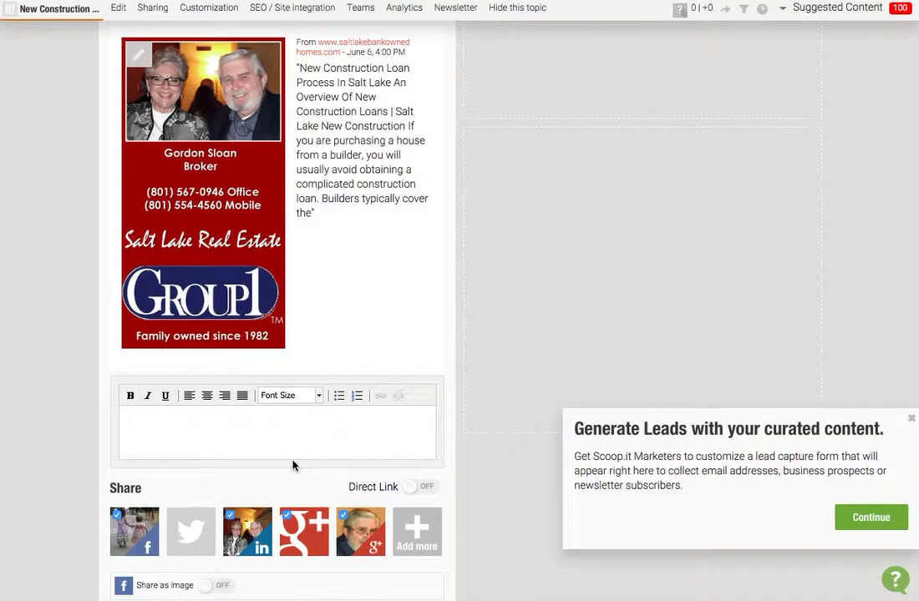
- Write the insight 'This is a great piece of information for those looking at appraisals and qualifications on new construction loans.'
type("This is ")
type("a great piece o")
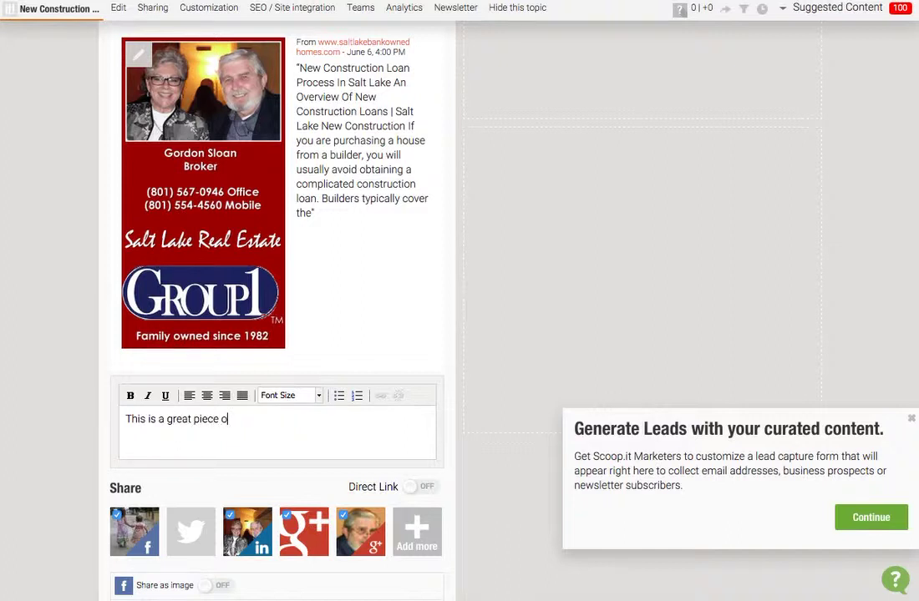
type("f information fo")
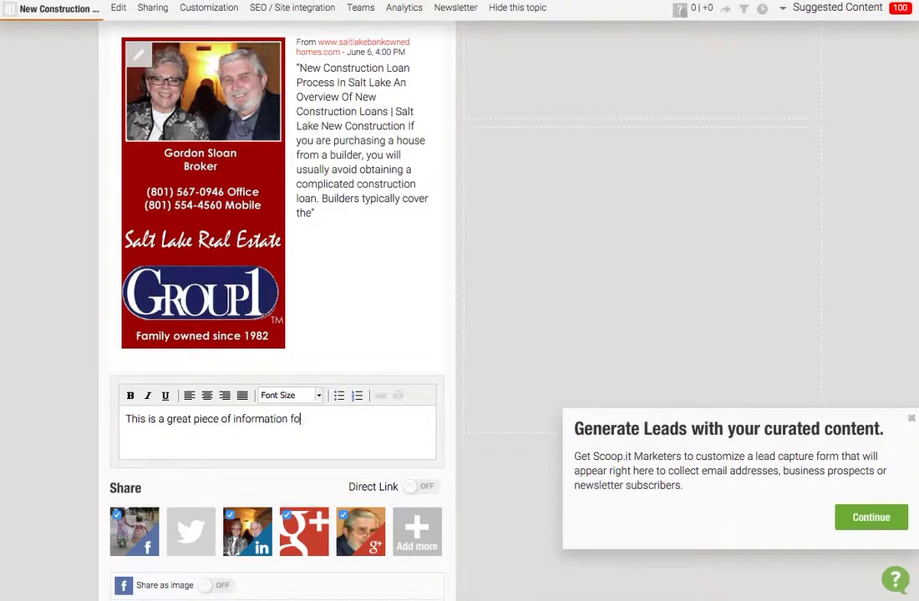
type("r those looking at appraisa")
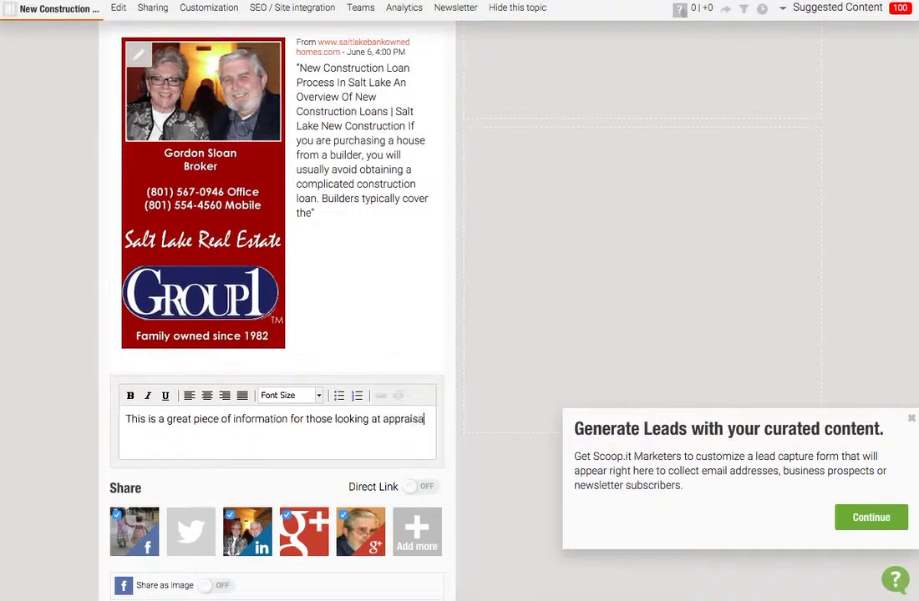
type("ls and qualifi")
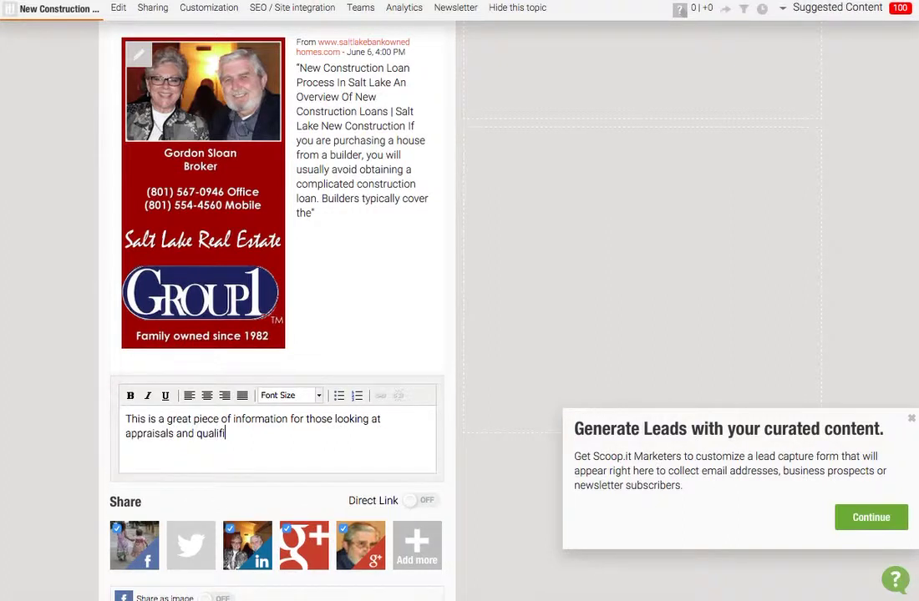
type("cations on new construction loans.")
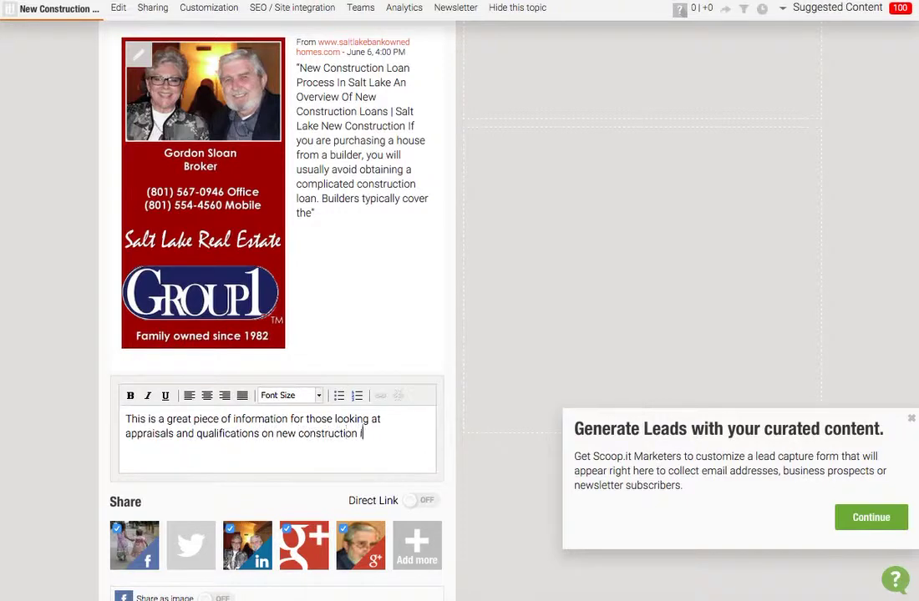
scroll(248, 486, "down", 3)
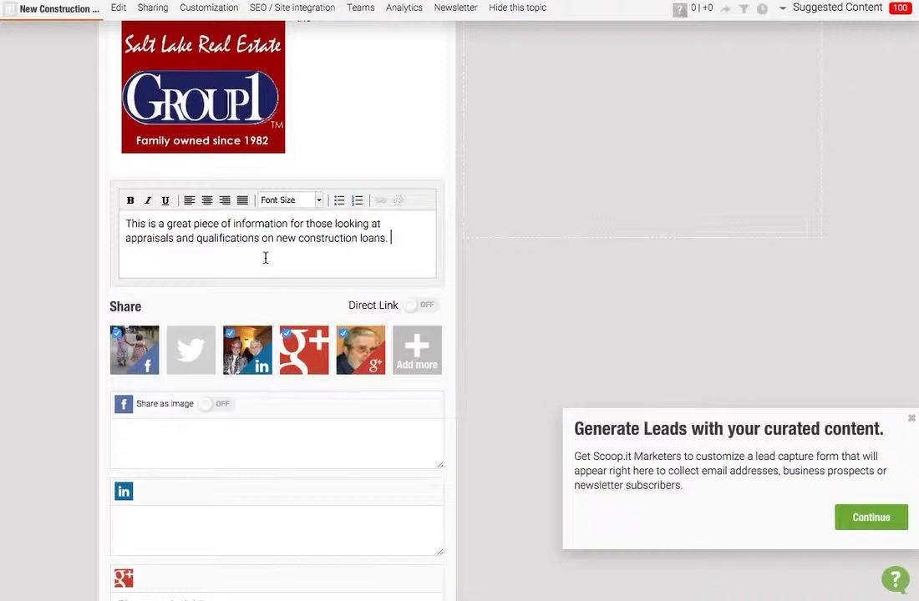
scroll(265, 258, "up", 1)
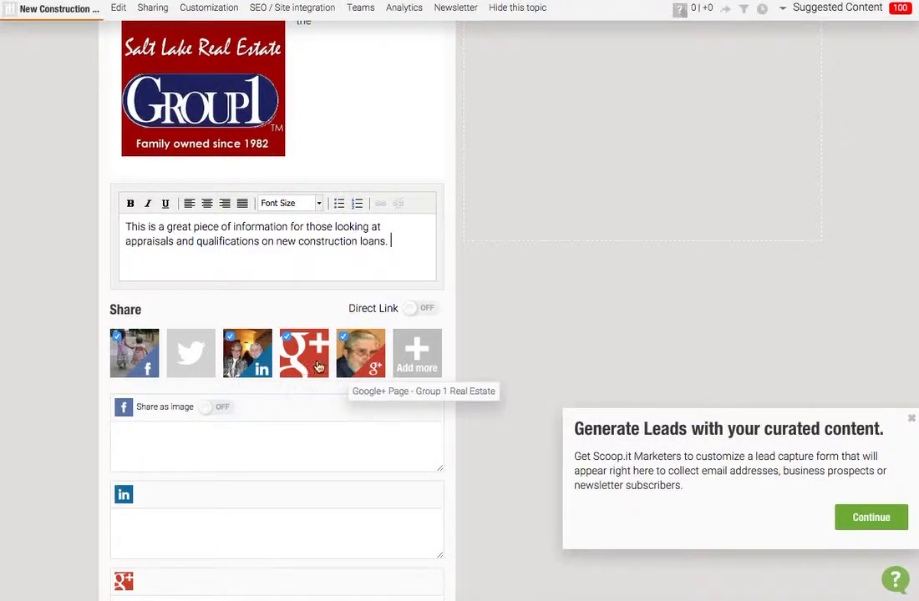
- Carry the insight into the Facebook, LinkedIn and Google+ share posts and publish the scoop
left_click(159, 438)
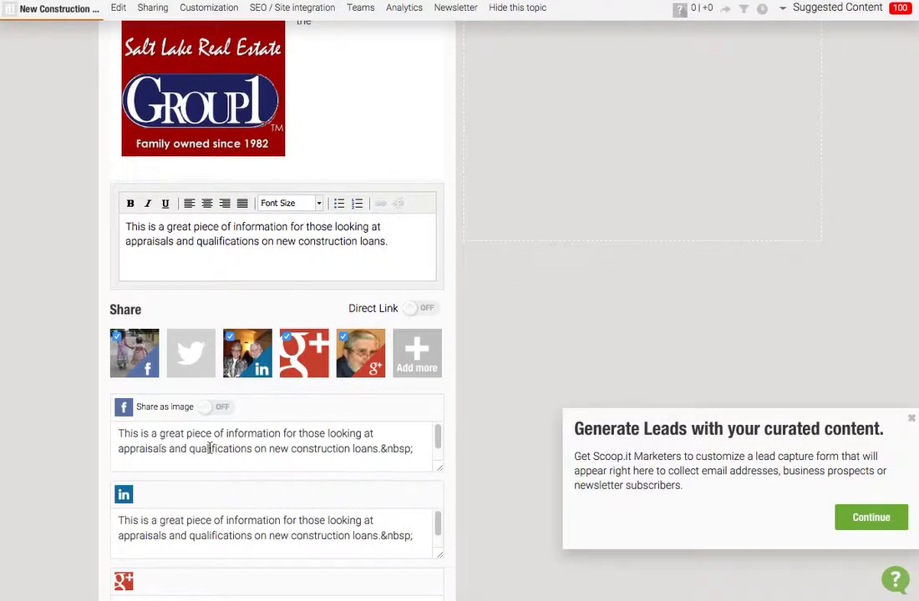
scroll(309, 414, "down", 1)
scroll(252, 497, "down", 1)
left_click(230, 492)
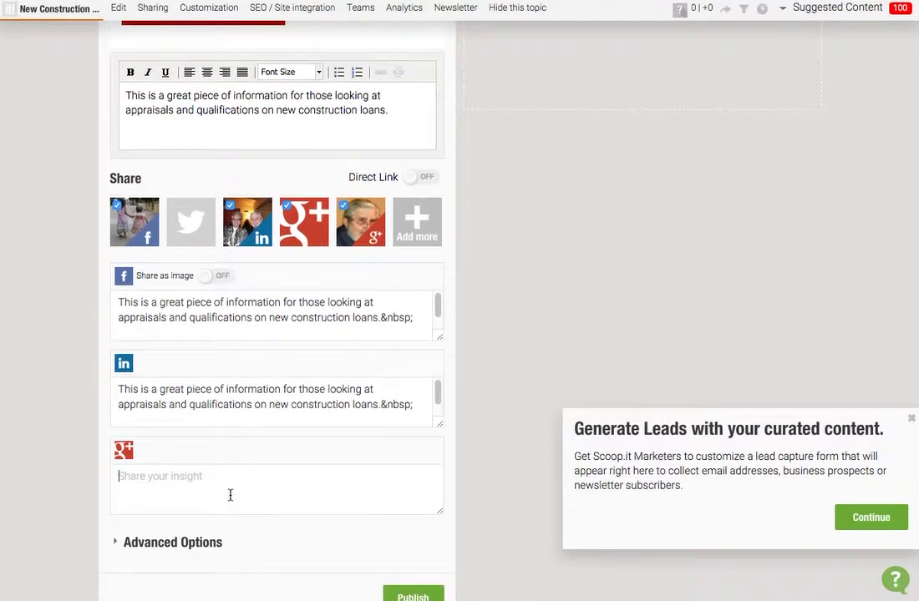
left_click_drag(422, 405, 117, 391)
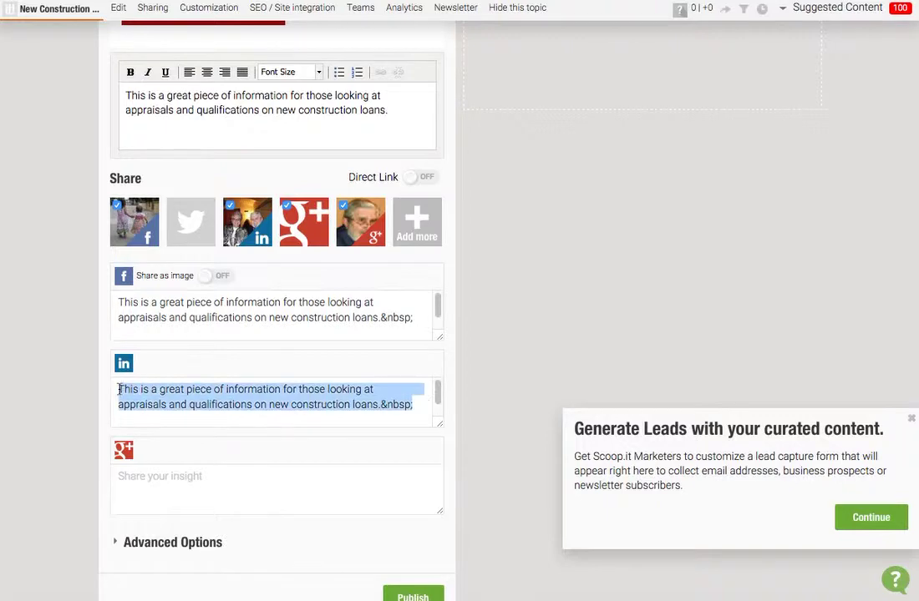
left_click(190, 404)
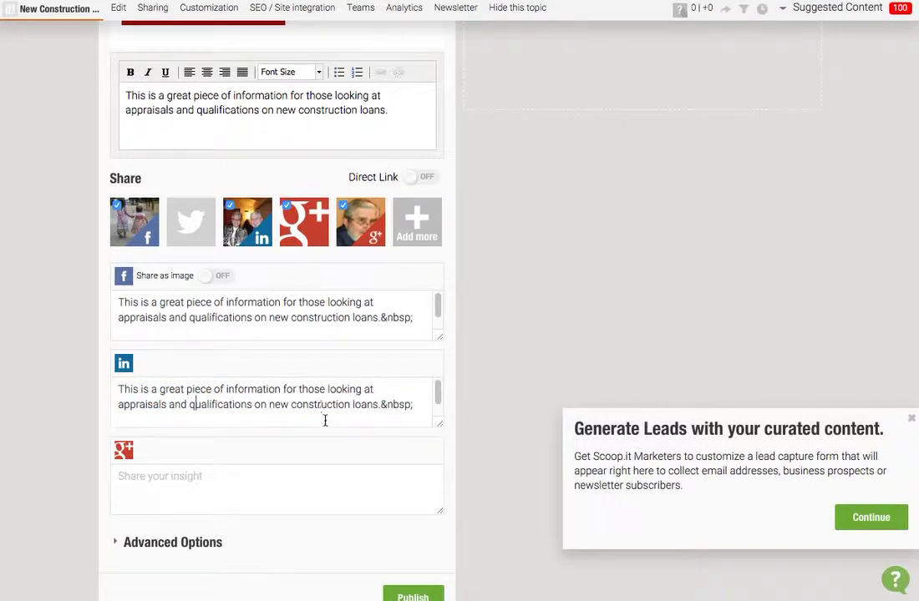
scroll(325, 421, "up", 5)
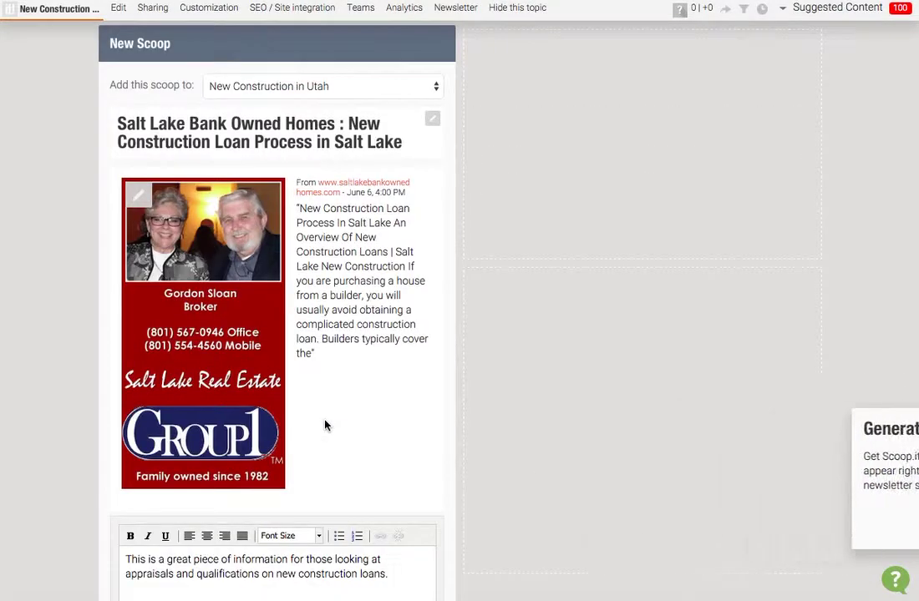
scroll(325, 420, "down", 2)
scroll(325, 420, "down", 5)
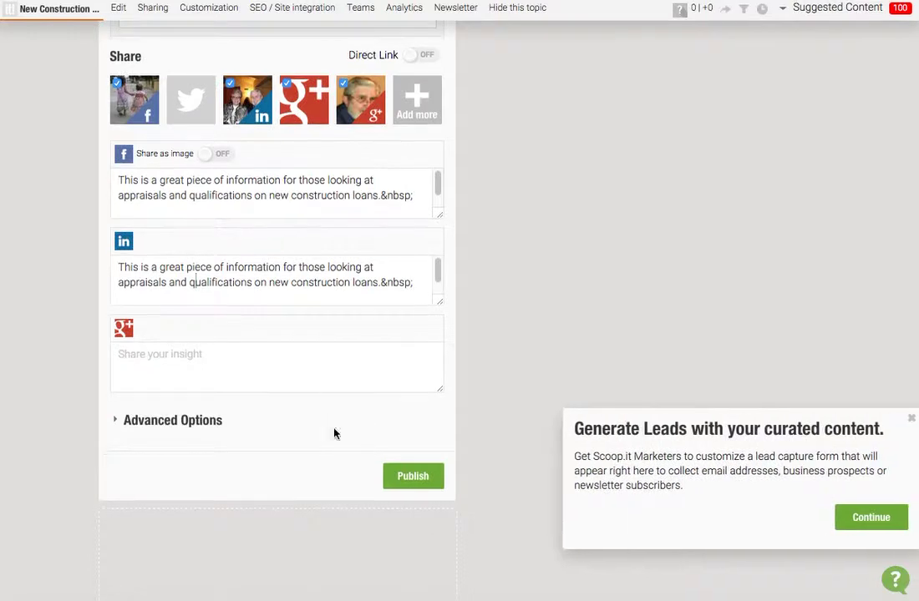
left_click(413, 477)
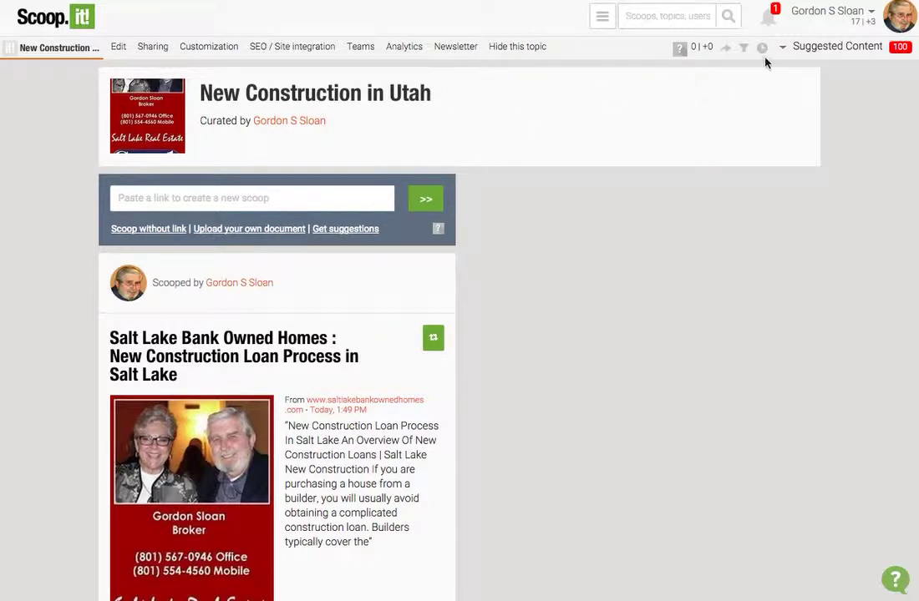
- Scoop the June new-construction spending article to New Construction in Utah and close the suggestions panel
left_click(816, 49)
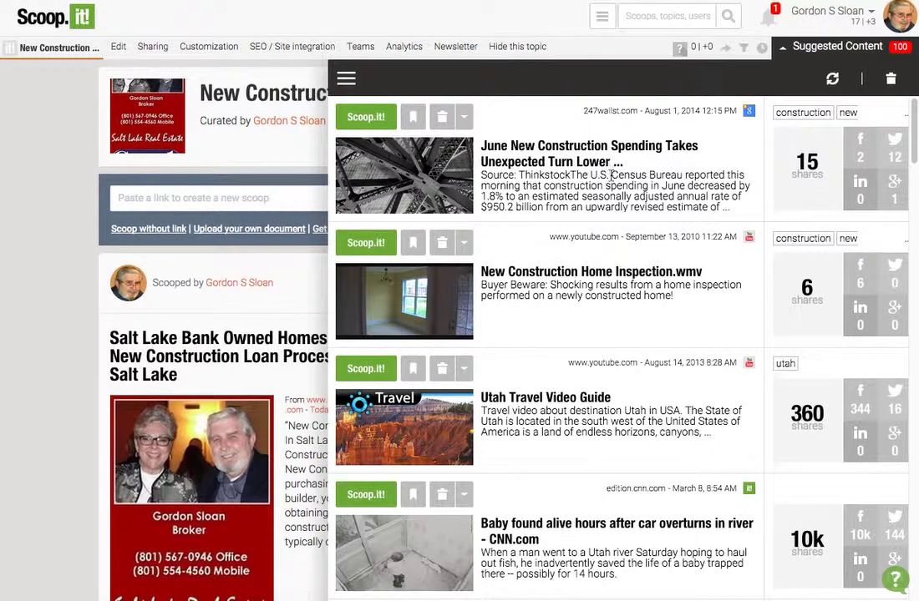
left_click(369, 121)
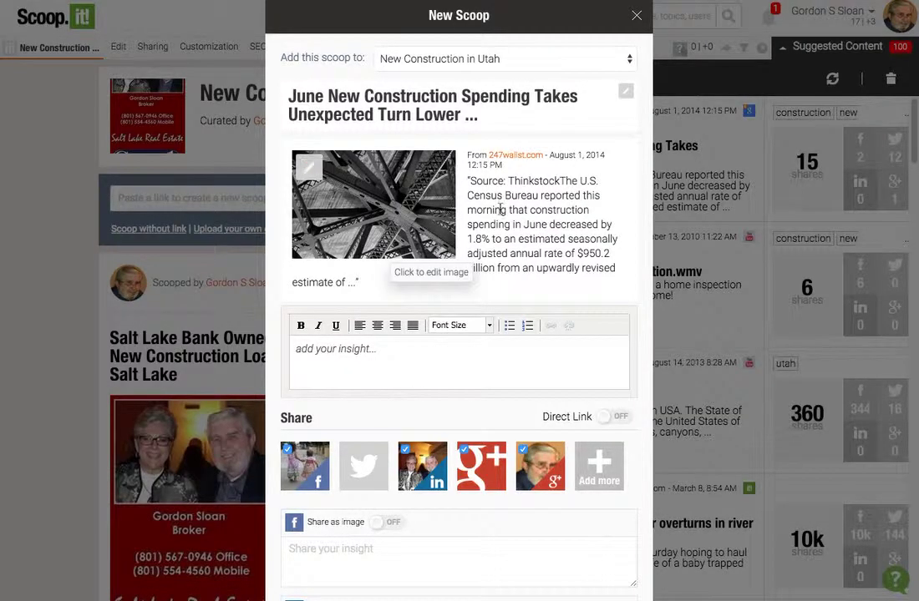
left_click(423, 365)
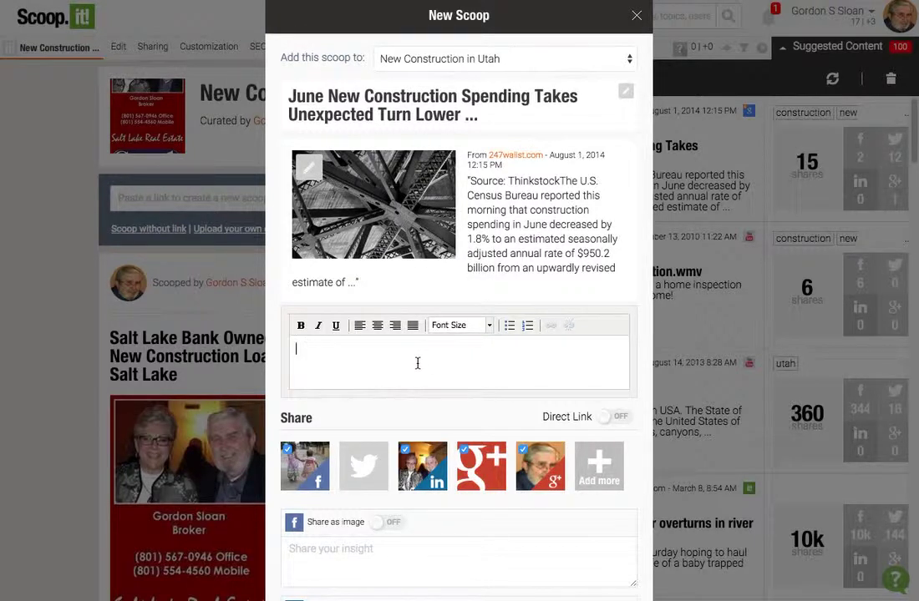
scroll(422, 365, "down", 4)
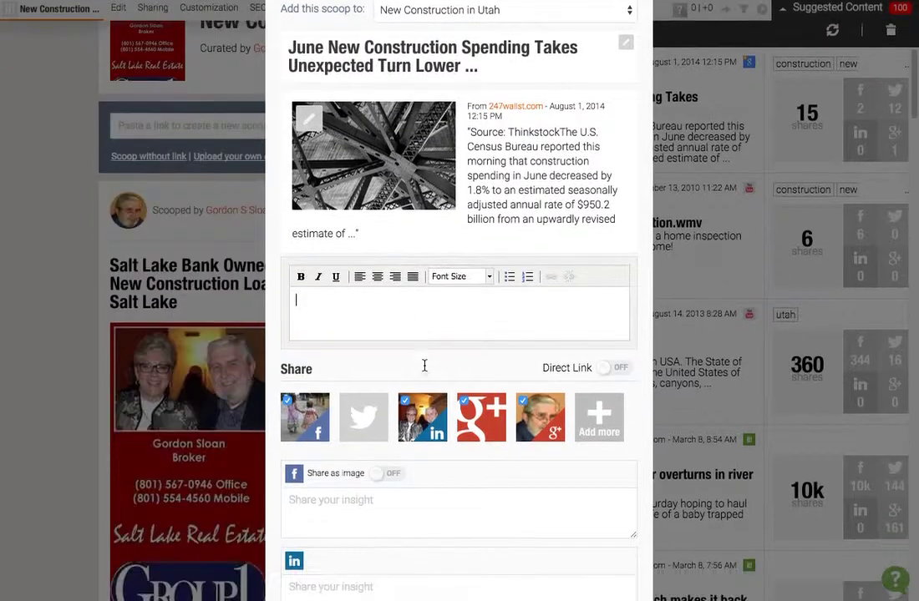
scroll(398, 383, "down", 3)
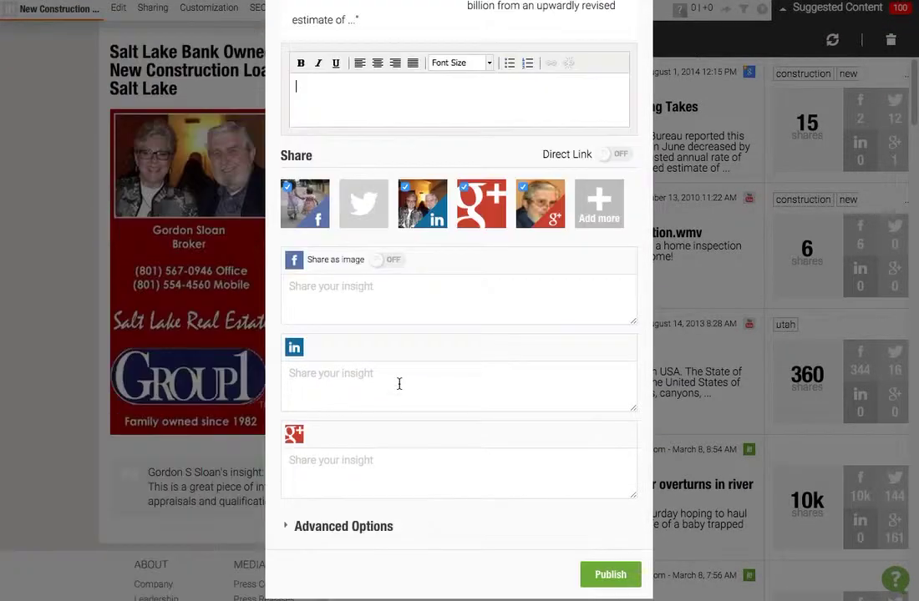
left_click(609, 512)
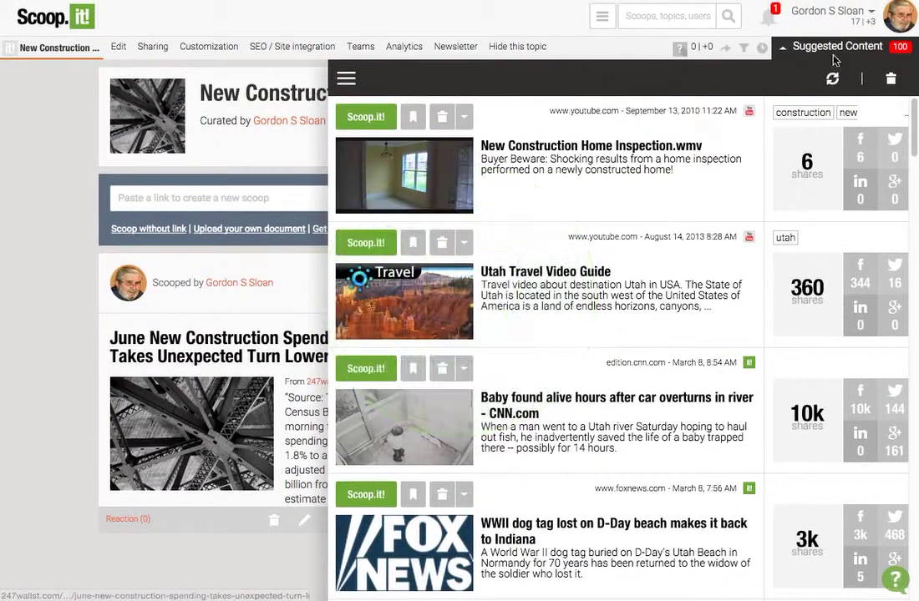
left_click(805, 50)
left_click(648, 13)
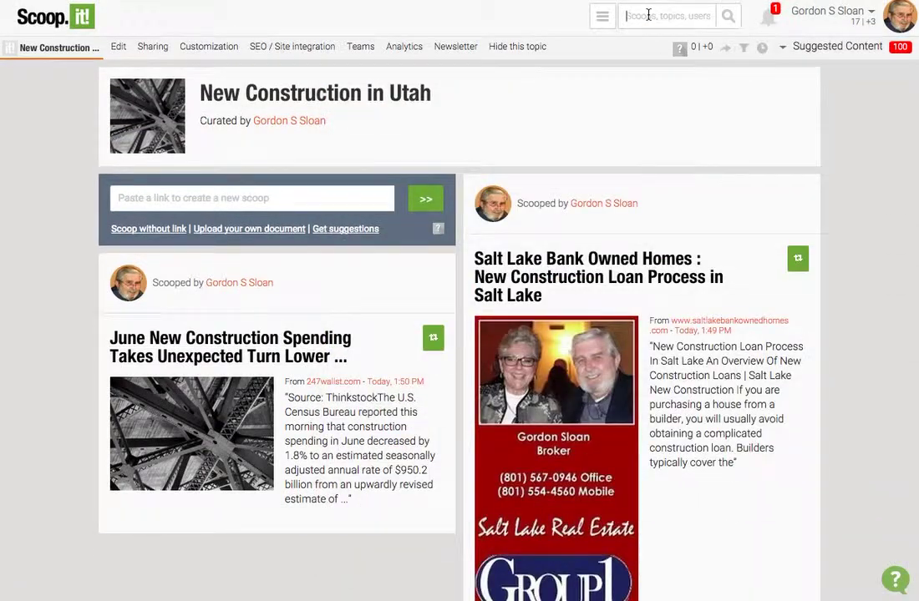
- Search for the curator by name and open his profile listing topics like Real Estate Articles Worth Reading
type("bill gassett")
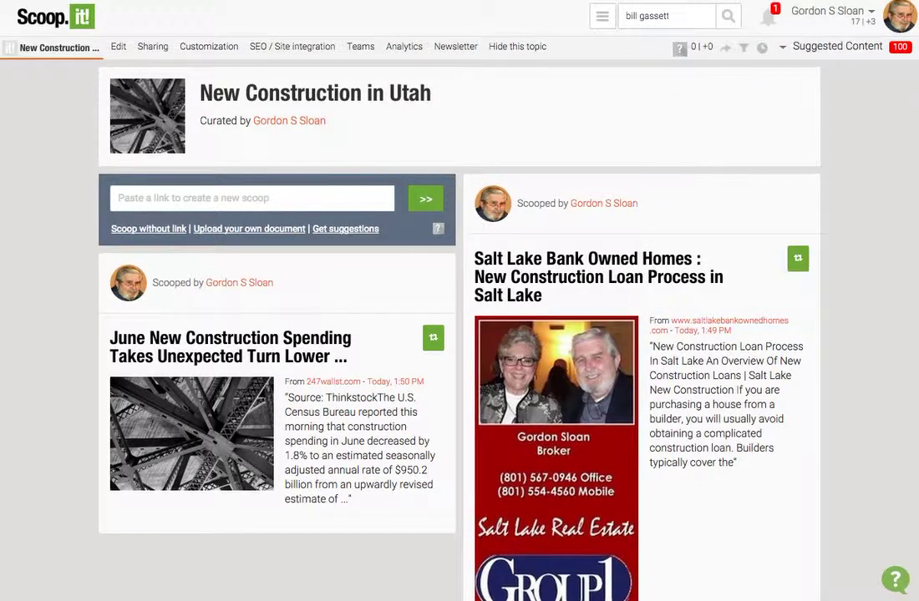
key("Return")
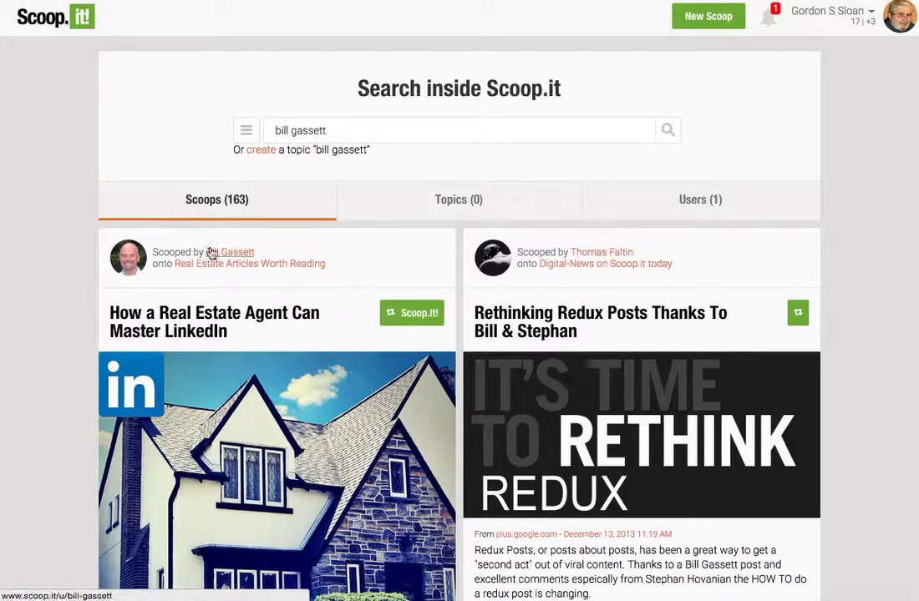
left_click(228, 255)
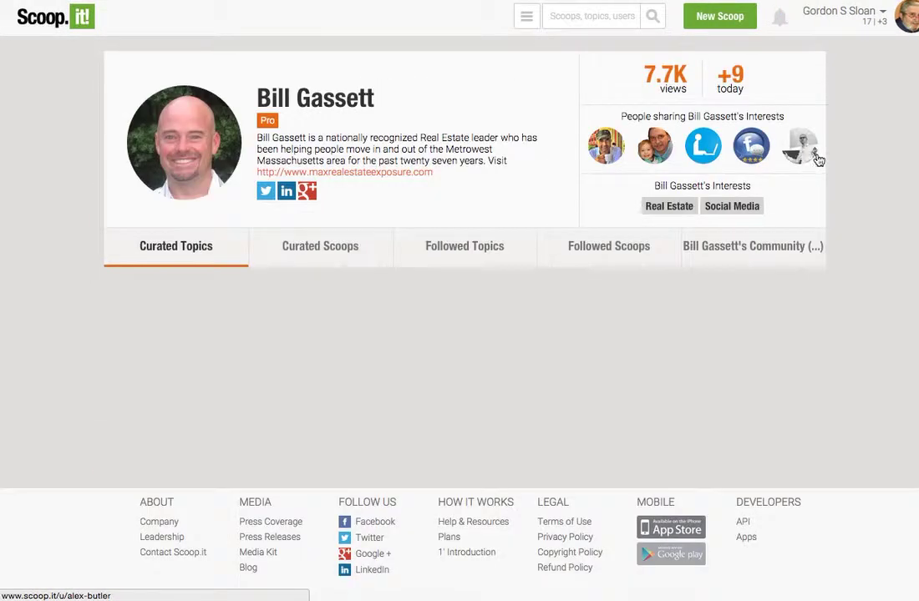
mouse_move(809, 152)
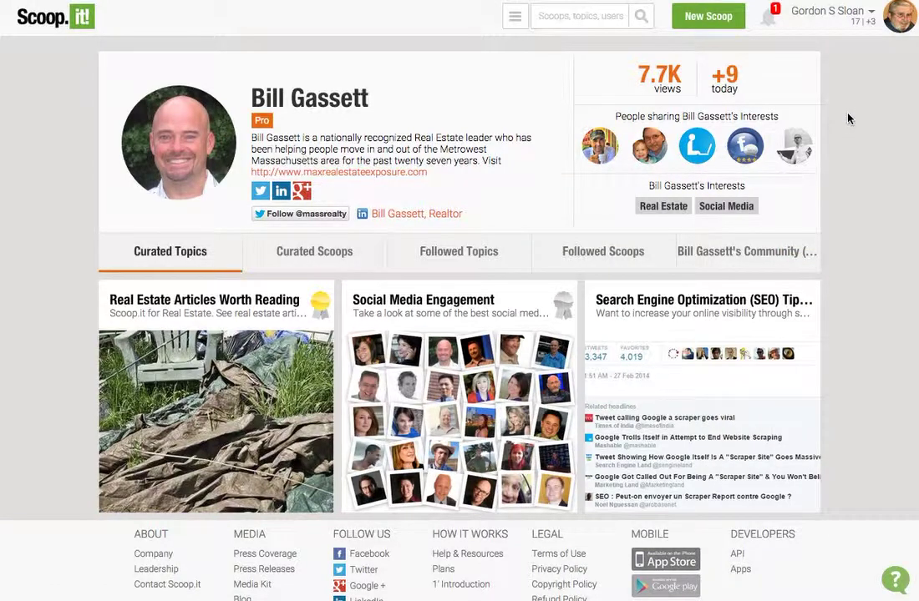
scroll(580, 371, "down", 1)
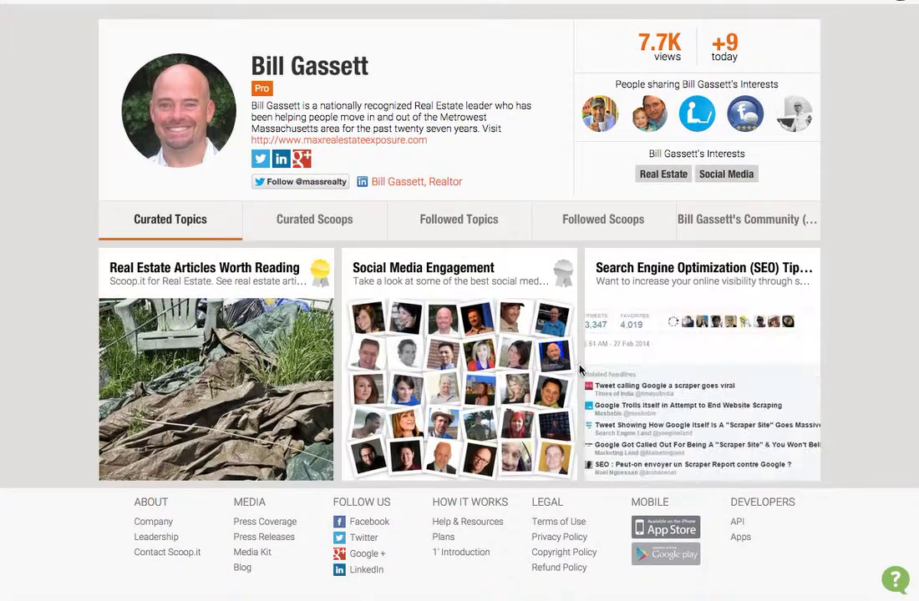
mouse_move(238, 342)
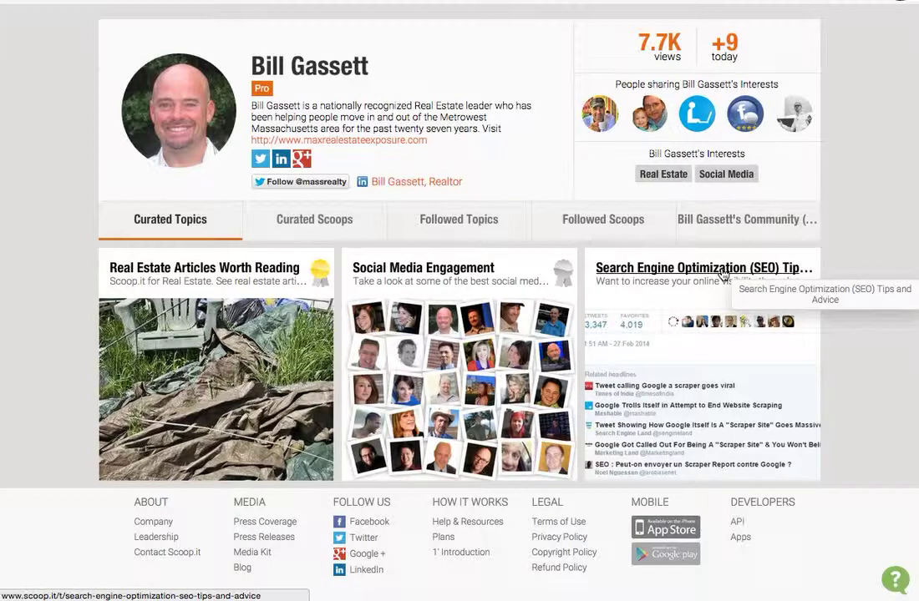
- Open the Real Estate Articles Worth Reading topic and select the Things Sellers Do post's insight text
left_click(246, 268)
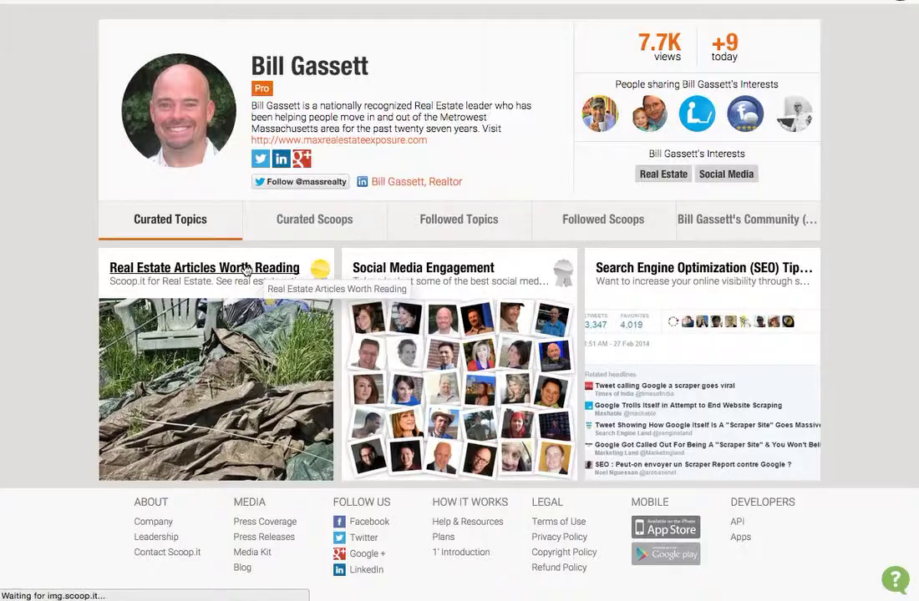
scroll(70, 361, "down", 5)
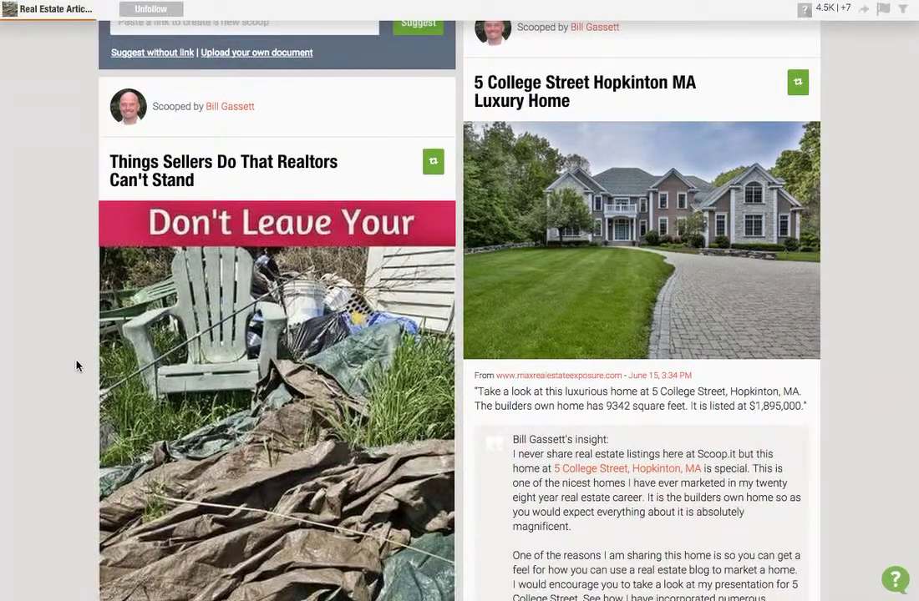
scroll(75, 365, "down", 8)
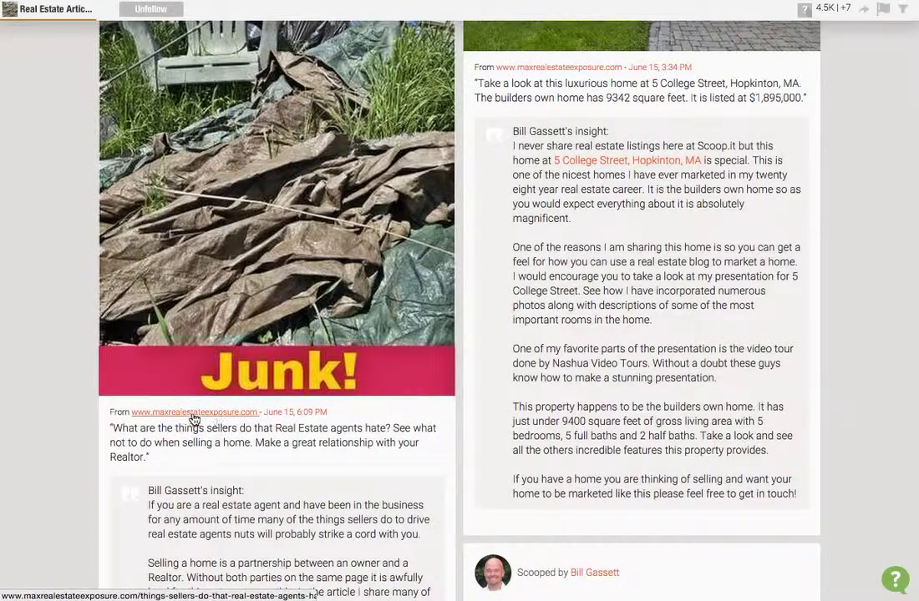
scroll(219, 427, "down", 1)
scroll(219, 427, "down", 4)
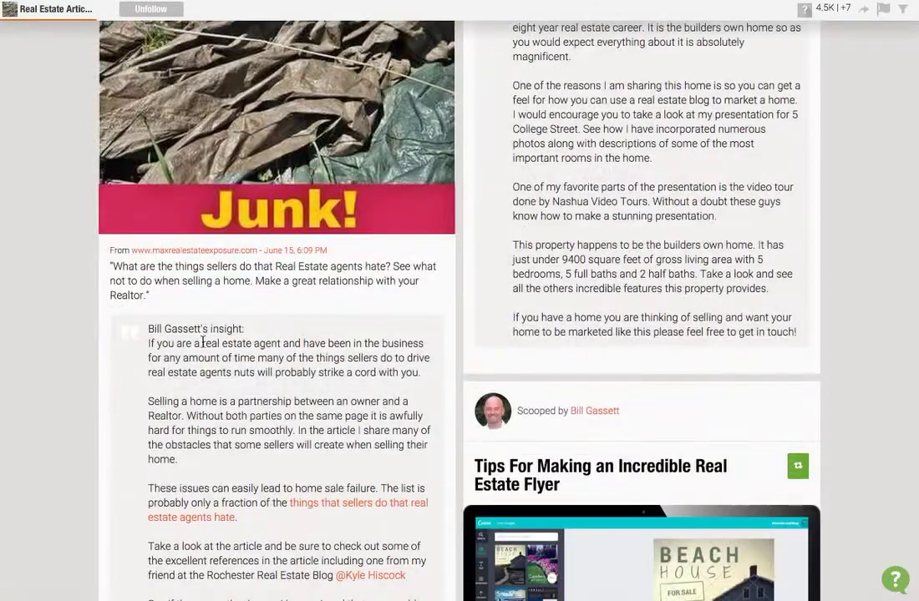
left_click_drag(132, 328, 344, 567)
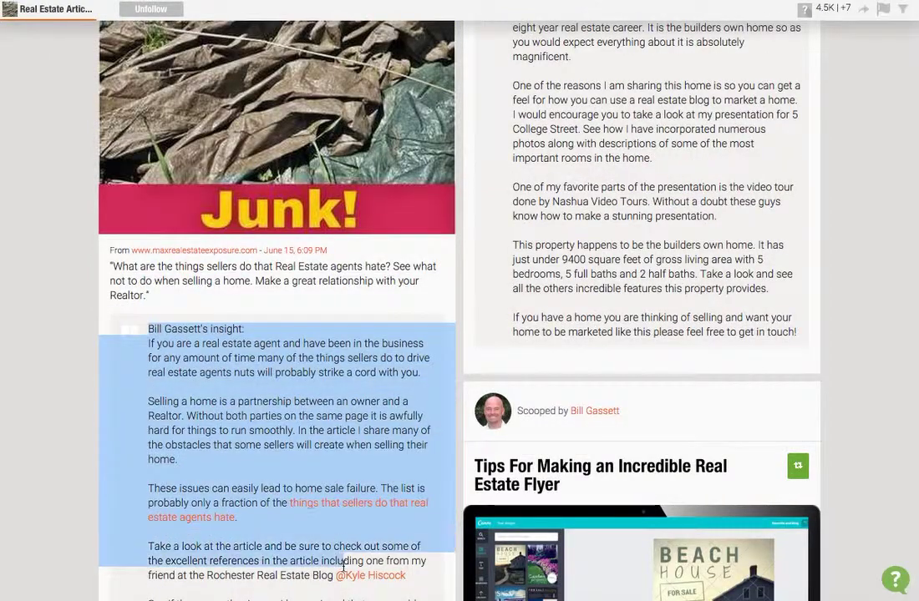
scroll(305, 434, "down", 4)
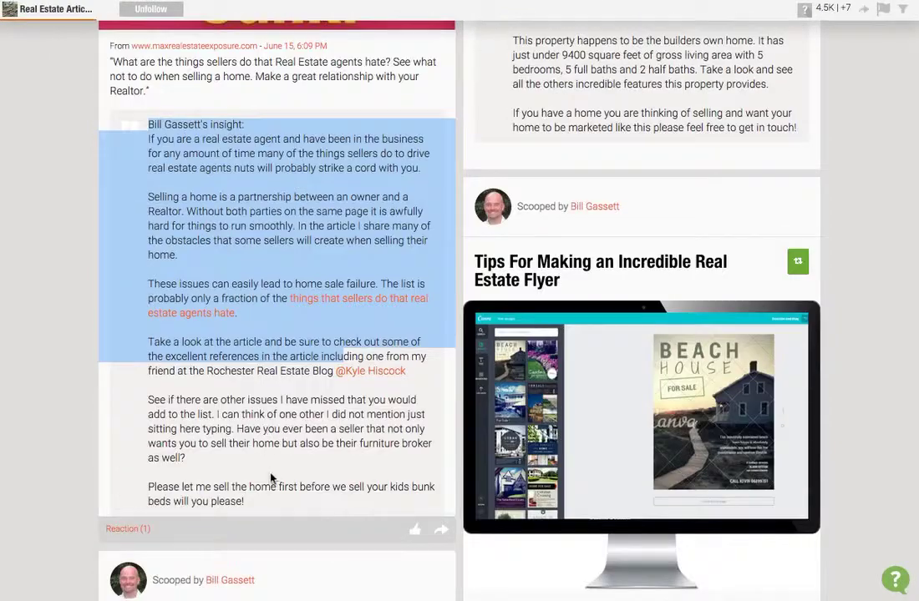
left_click_drag(264, 504, 121, 121)
- Scroll back up the topic page to the 'Things Sellers Do That Realtors Can't Stand' post
scroll(122, 121, "up", 2)
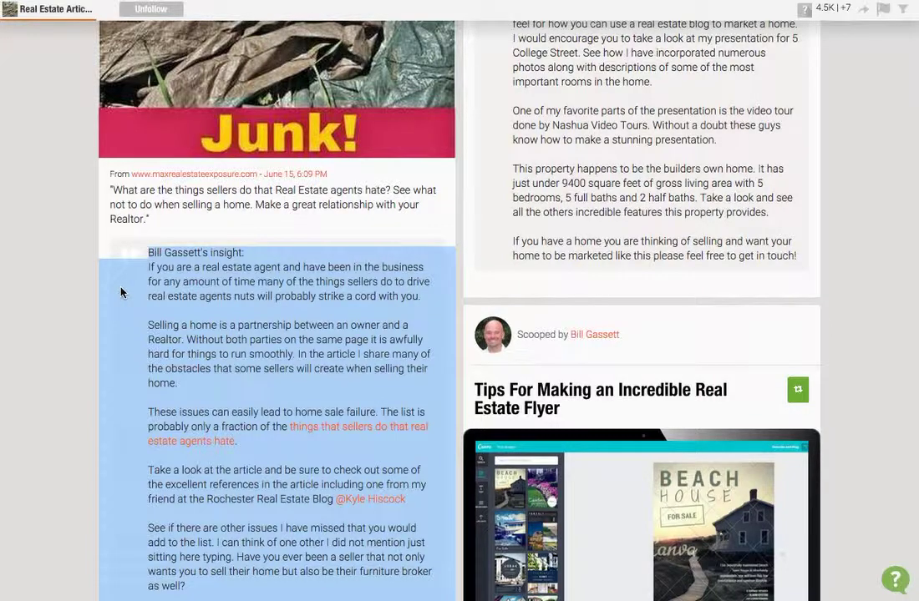
scroll(121, 292, "up", 4)
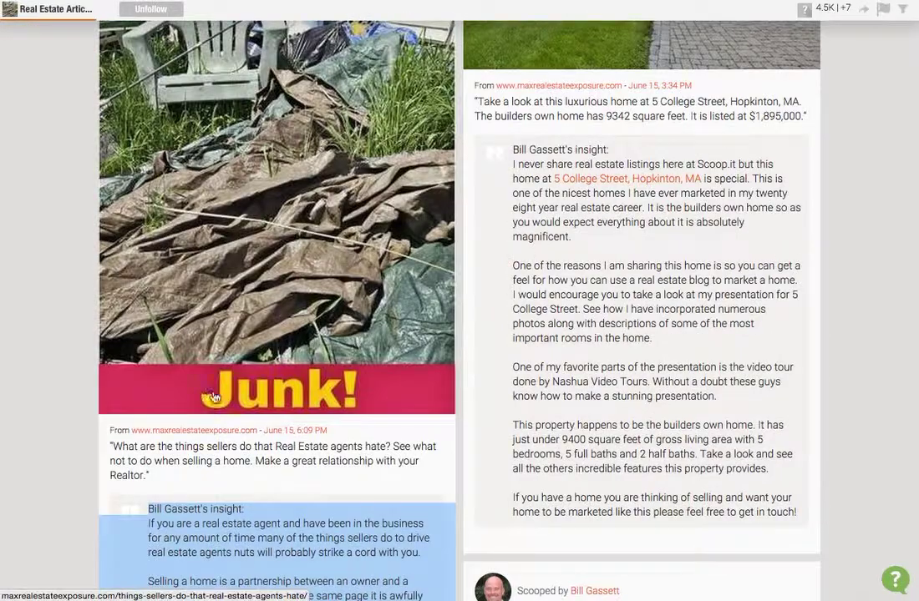
scroll(209, 408, "up", 3)
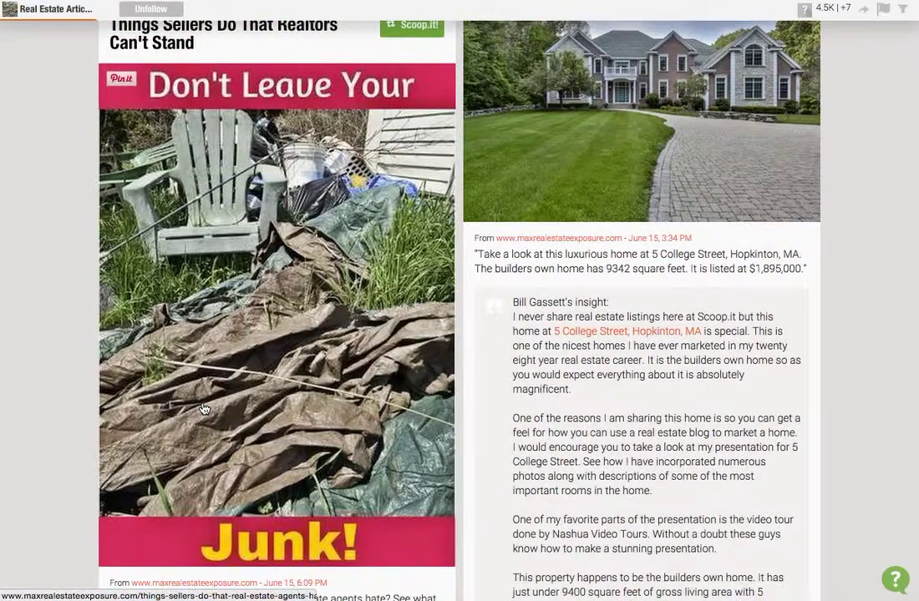
scroll(204, 408, "up", 1)
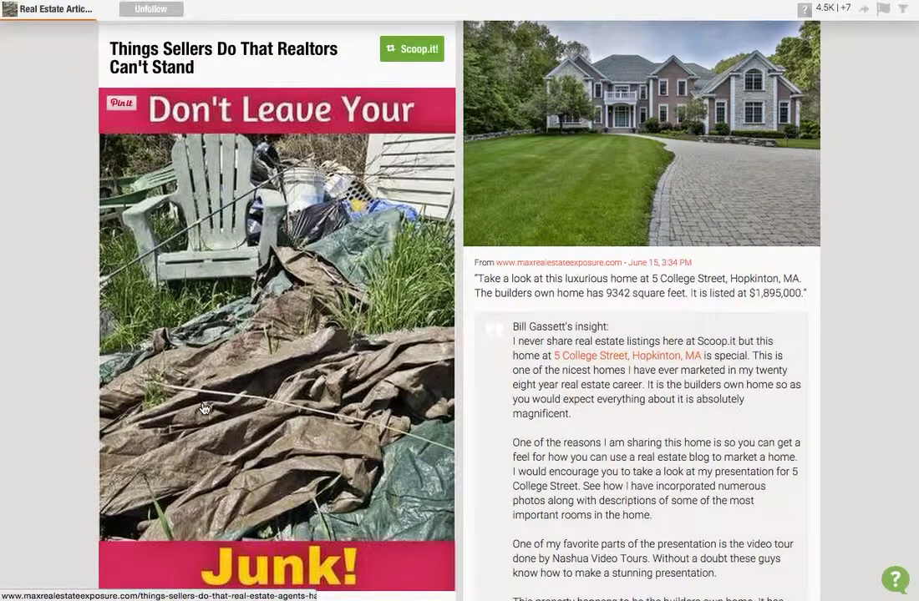
scroll(204, 408, "down", 7)
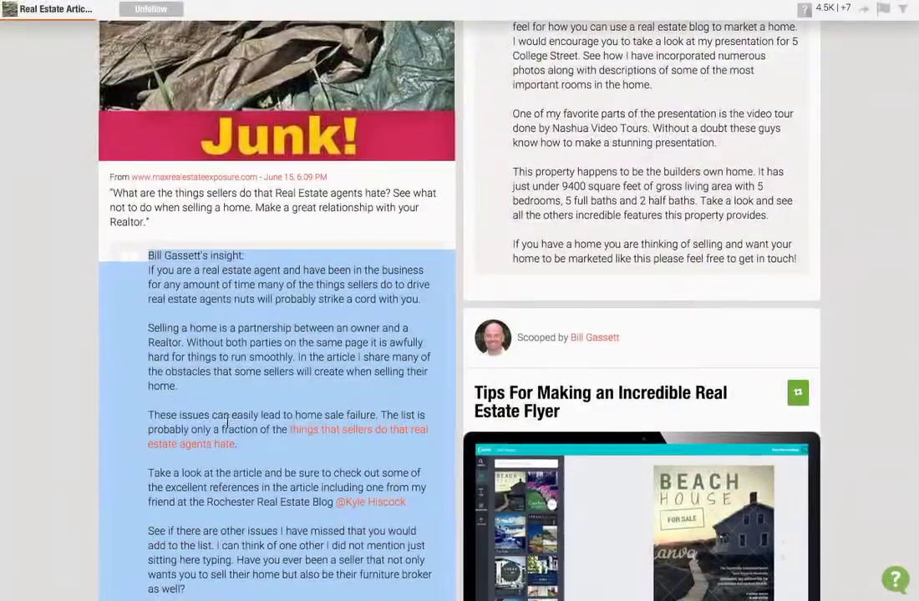
scroll(227, 429, "down", 7)
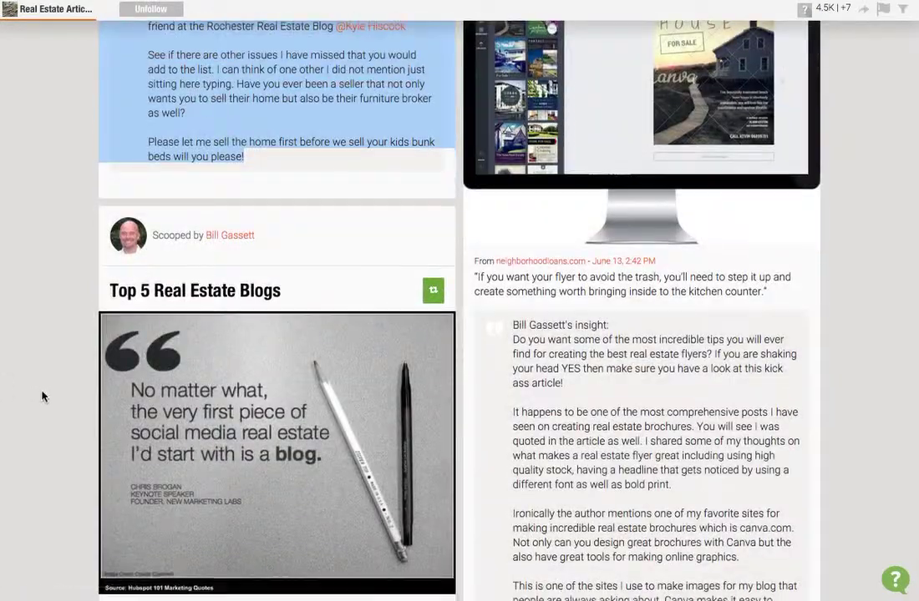
scroll(154, 420, "up", 15)
scroll(153, 420, "up", 2)
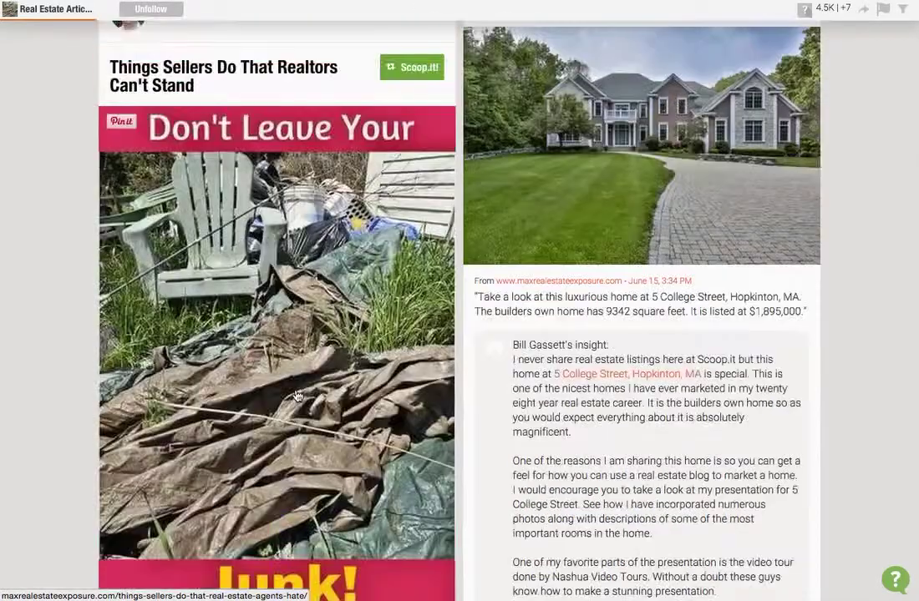
scroll(294, 399, "down", 3)
scroll(294, 399, "up", 7)
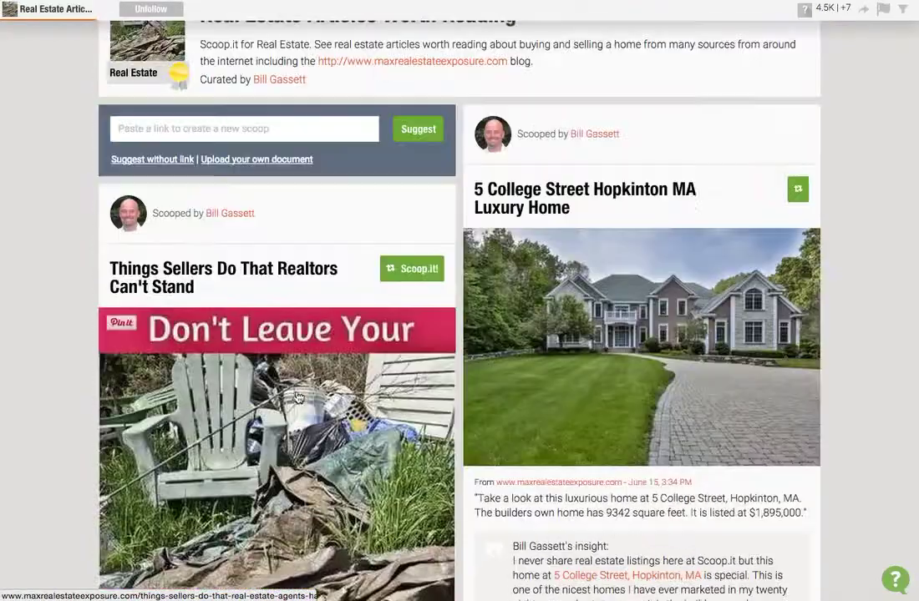
- Rescoop 'Things Sellers Do That Realtors Can't Stand' into the Real Estate topic and dismiss the confirmation
left_click(415, 269)
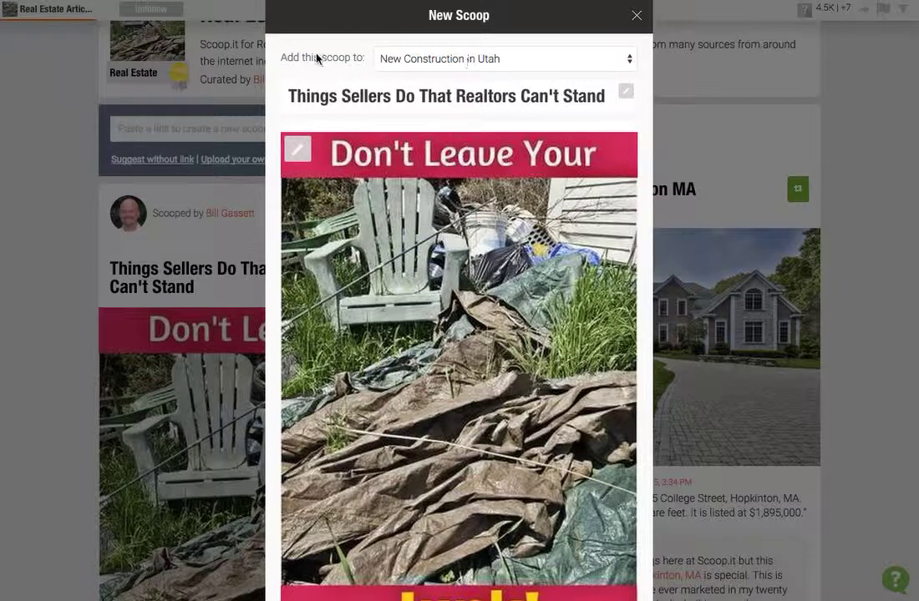
left_click(568, 60)
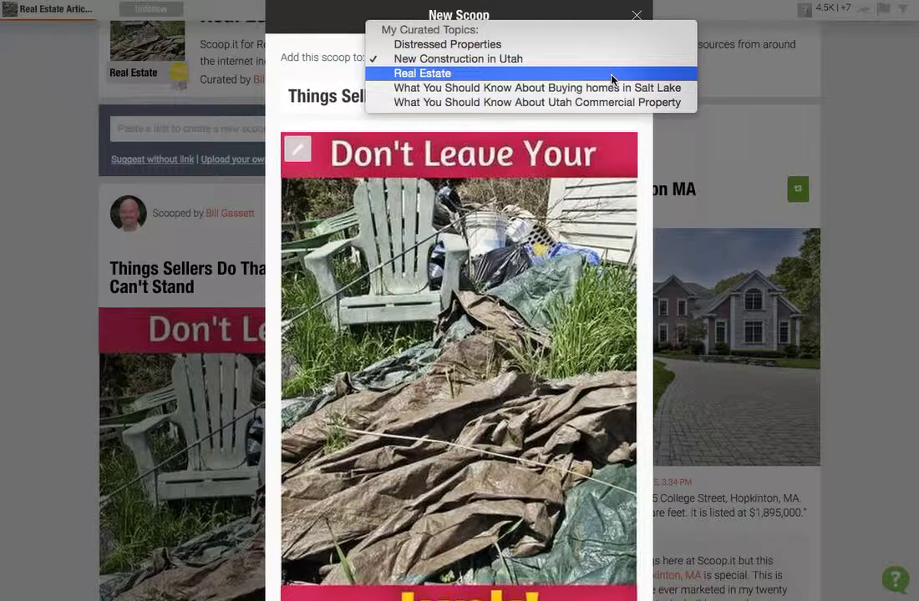
left_click(614, 74)
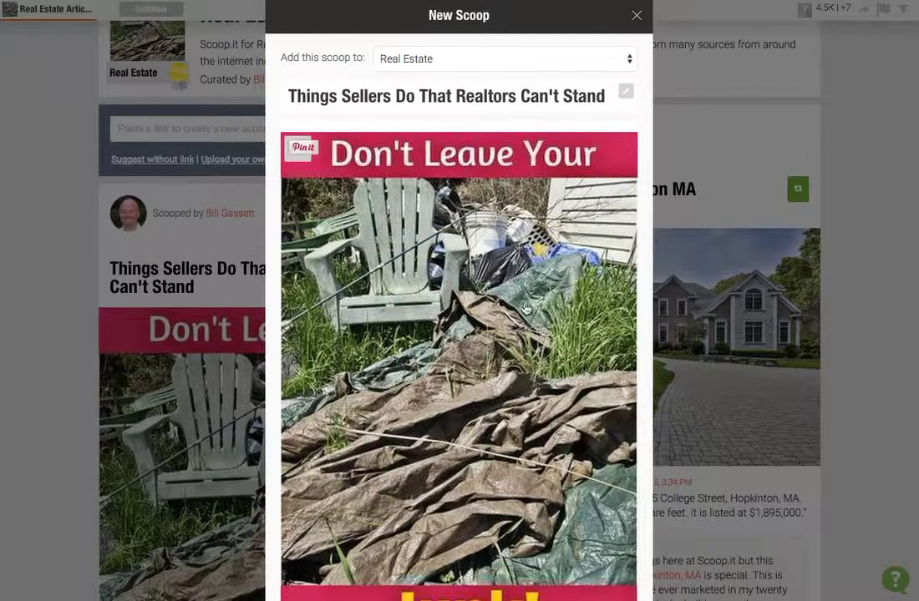
scroll(568, 336, "down", 5)
scroll(568, 335, "down", 1)
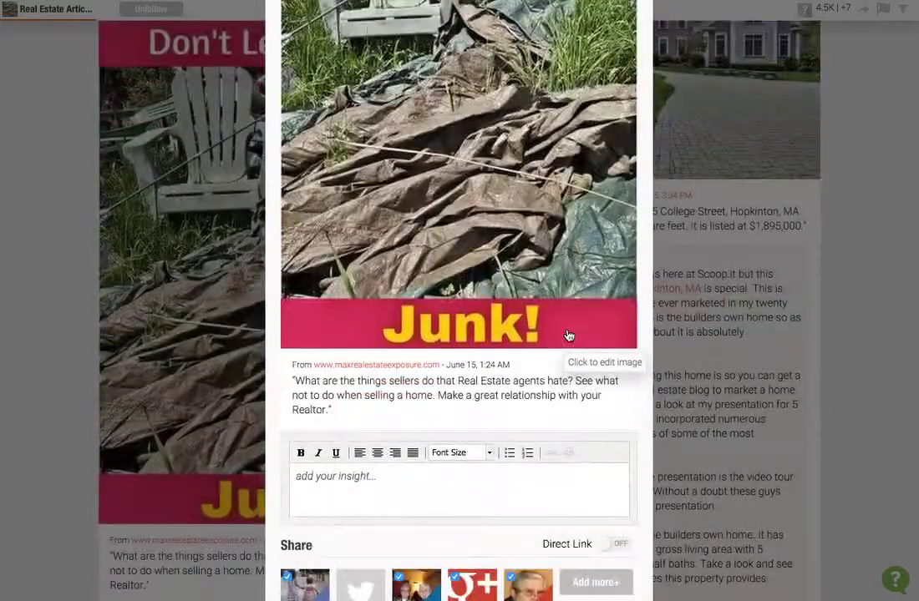
left_click(390, 492)
scroll(391, 493, "down", 3)
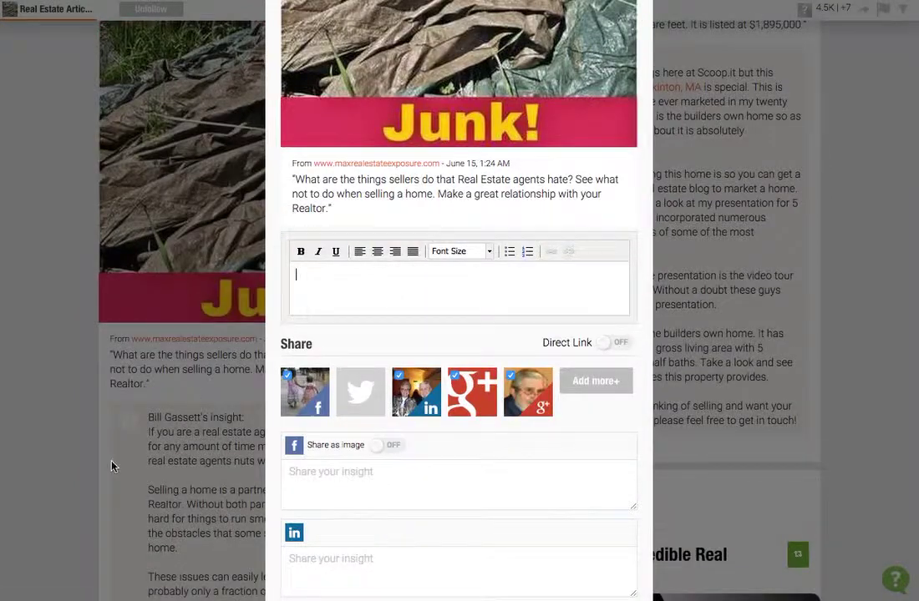
scroll(481, 473, "down", 2)
scroll(478, 472, "down", 1)
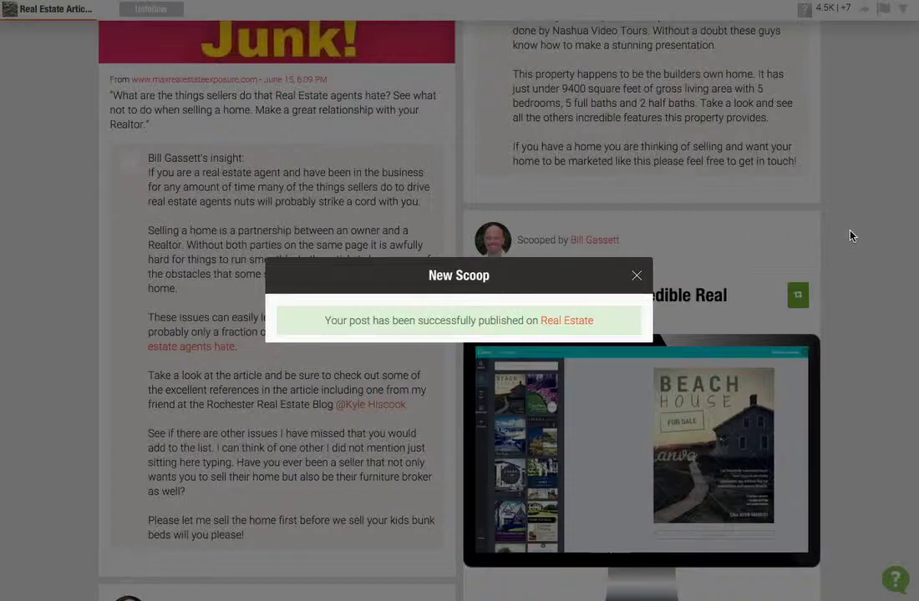
left_click(637, 275)
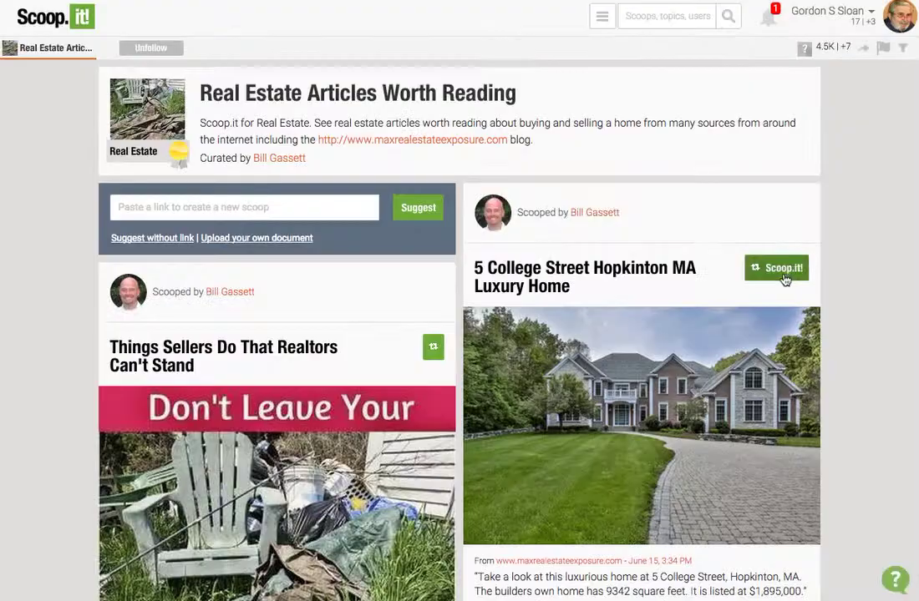
- Check the notifications, then browse the list of topic categories
left_click(769, 18)
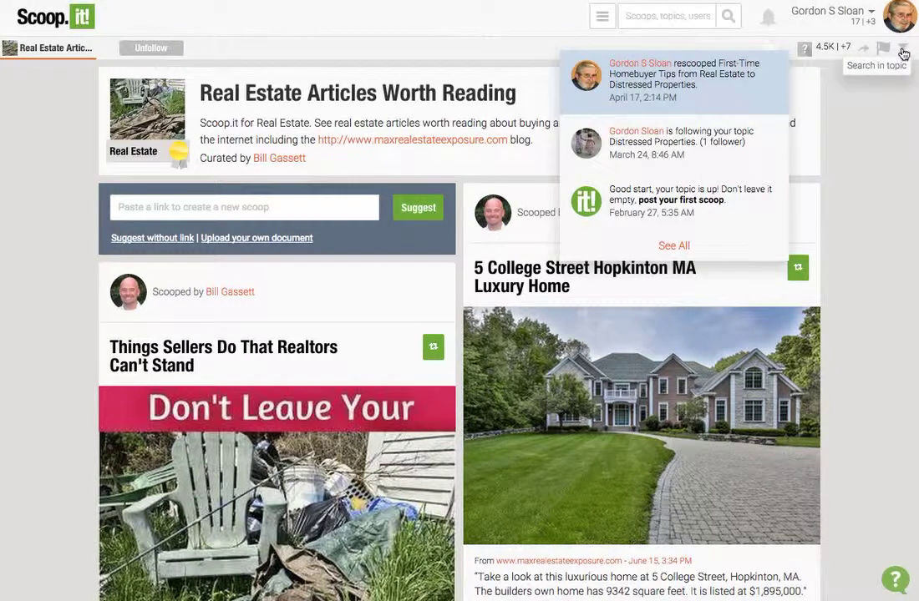
left_click(602, 16)
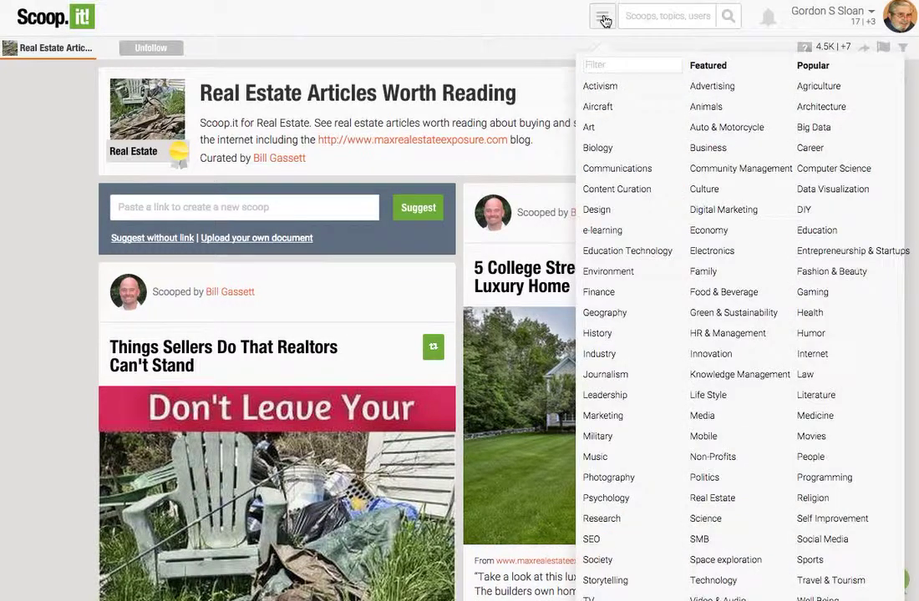
scroll(733, 493, "down", 4)
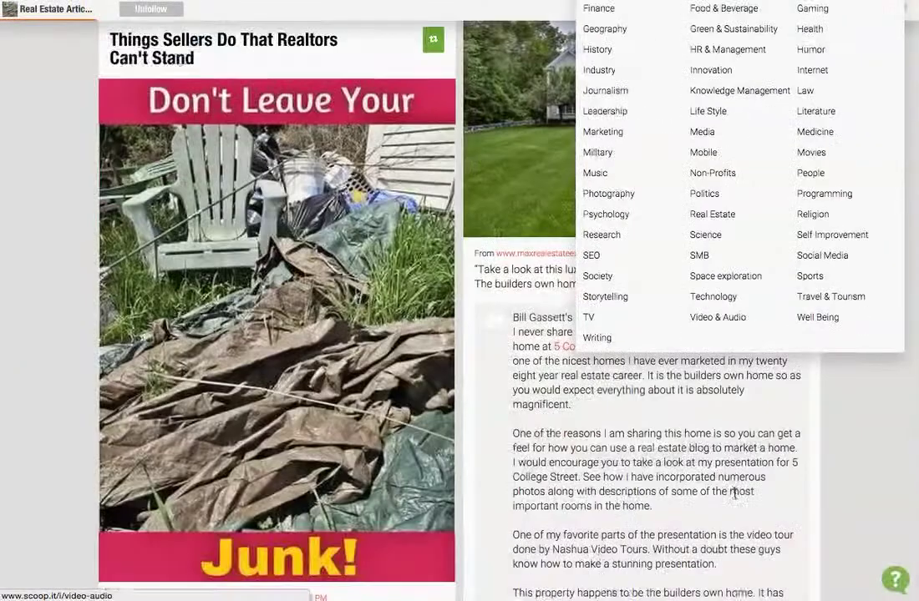
scroll(734, 491, "up", 3)
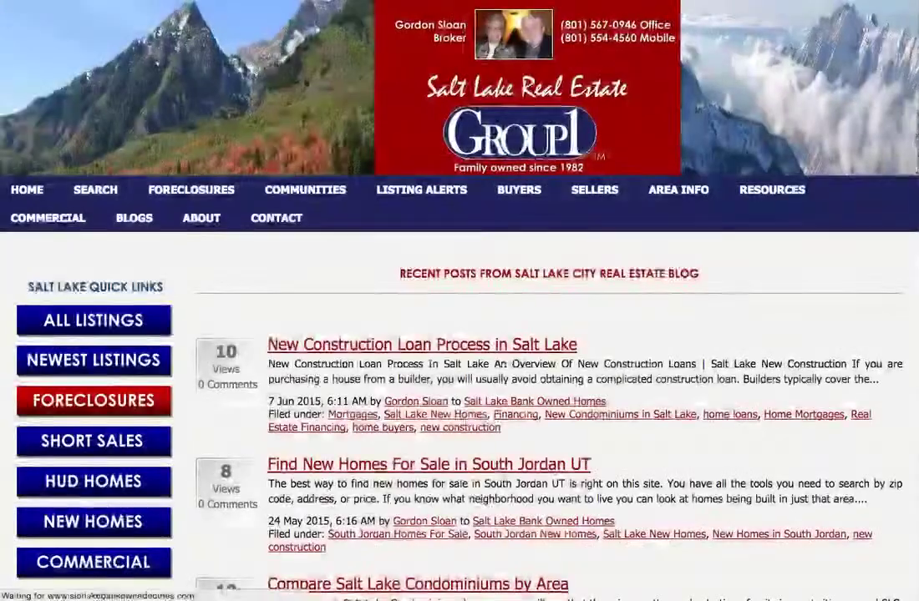
- Open the 'Compare Salt Lake Condominiums by Area' post from the blog's recent posts
scroll(441, 518, "down", 3)
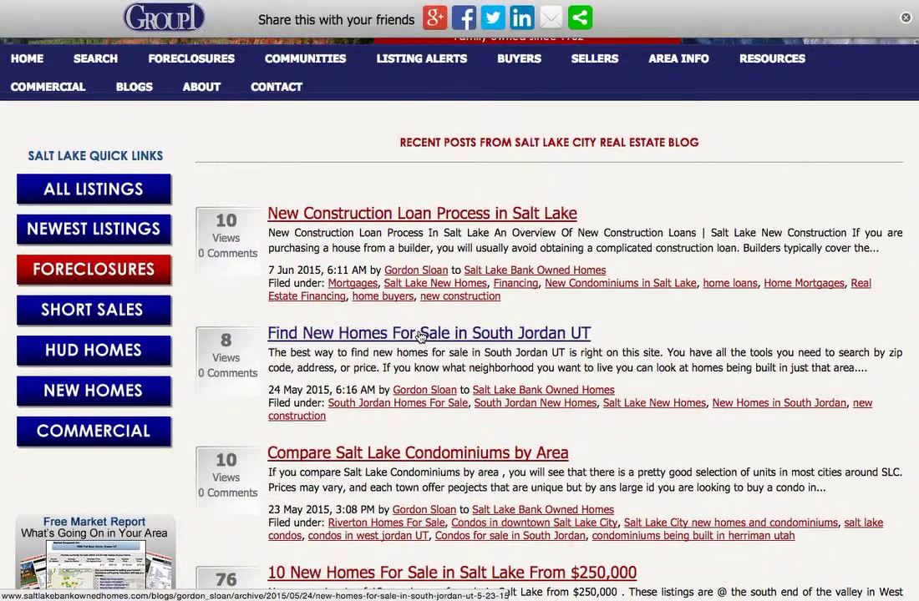
left_click(470, 453)
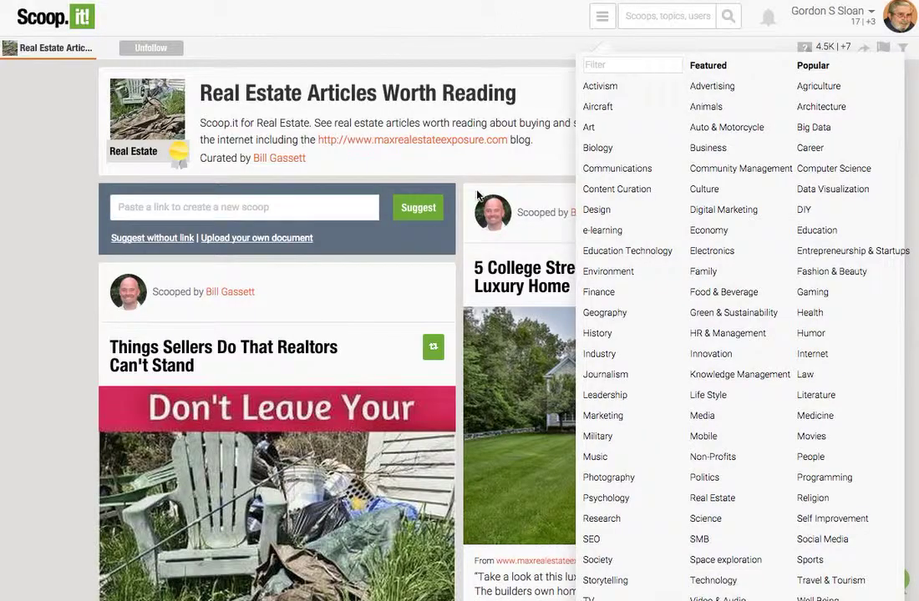
- Go to My Dashboard and open the What You Should Know About Buying homes in Salt Lake topic
left_click(66, 172)
left_click(836, 26)
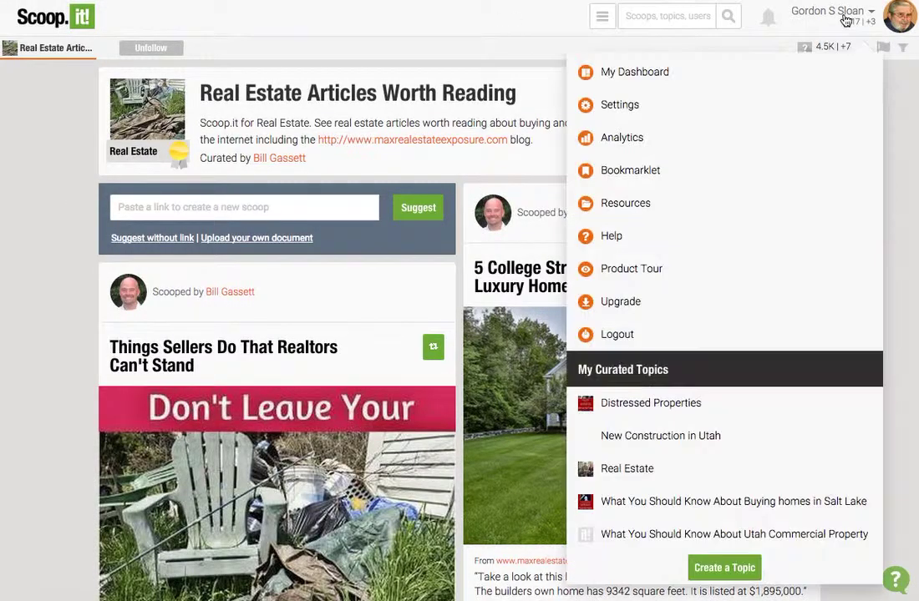
left_click(634, 75)
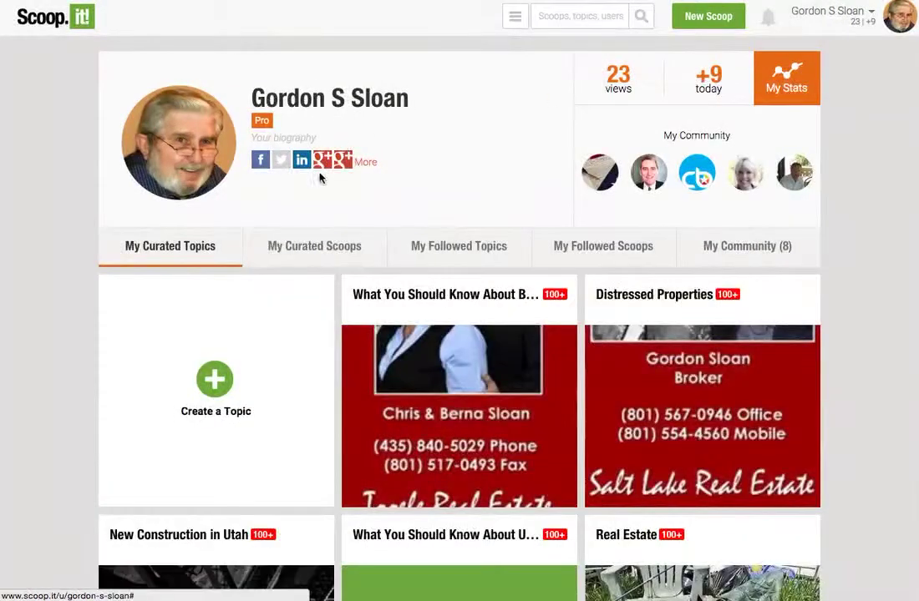
scroll(264, 324, "down", 2)
scroll(264, 325, "down", 2)
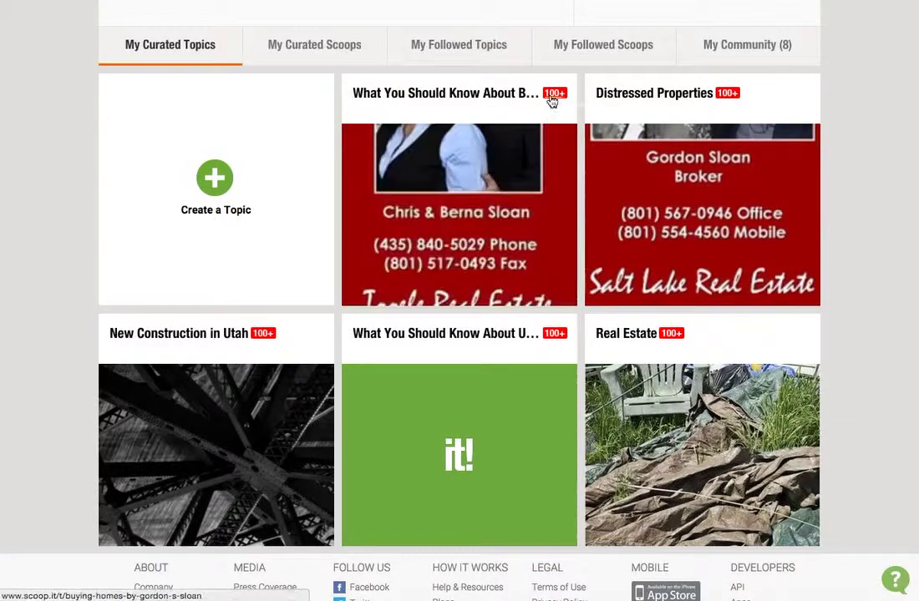
left_click(444, 99)
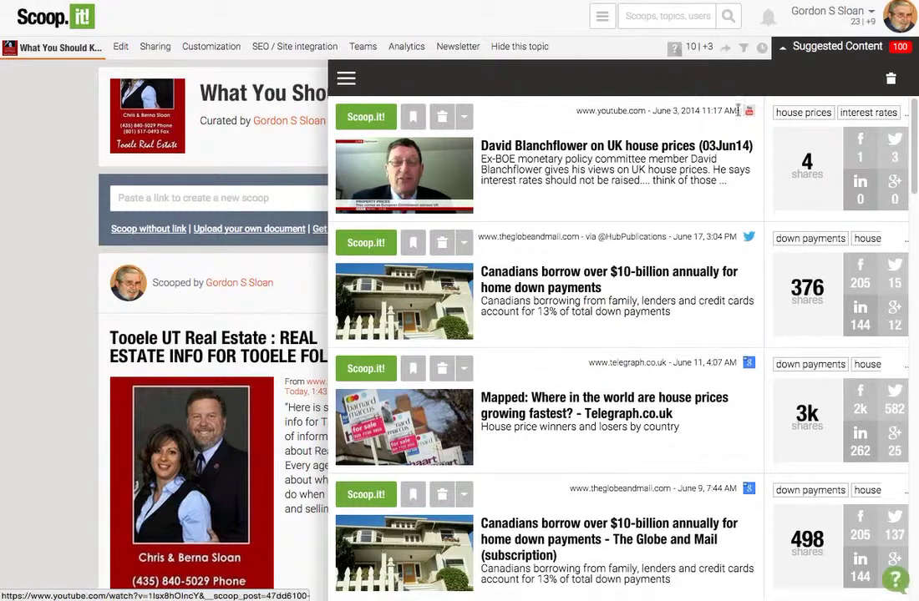
- Hide the suggestions and load the pasted condominium post URL as a new scoop
left_click(786, 48)
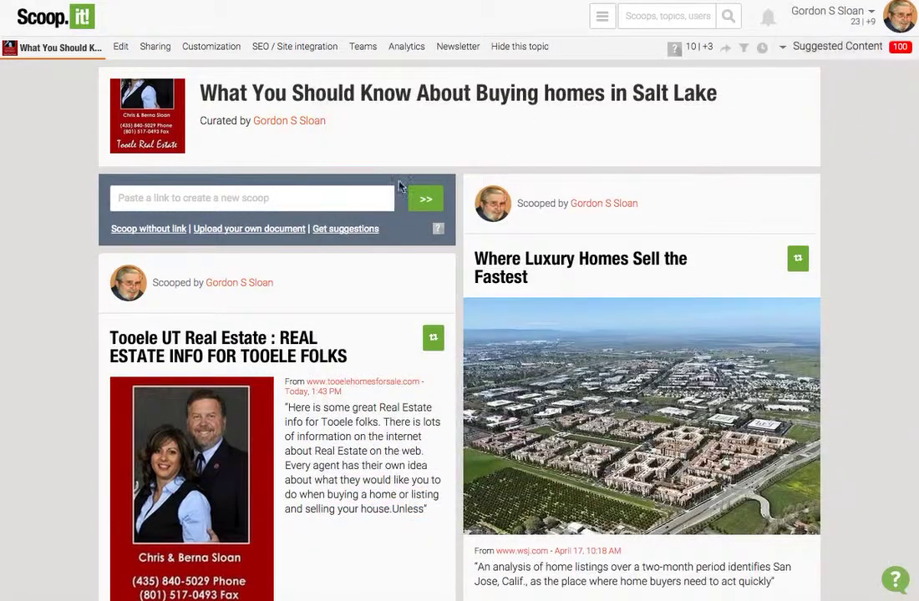
left_click(282, 202)
key("ctrl+v")
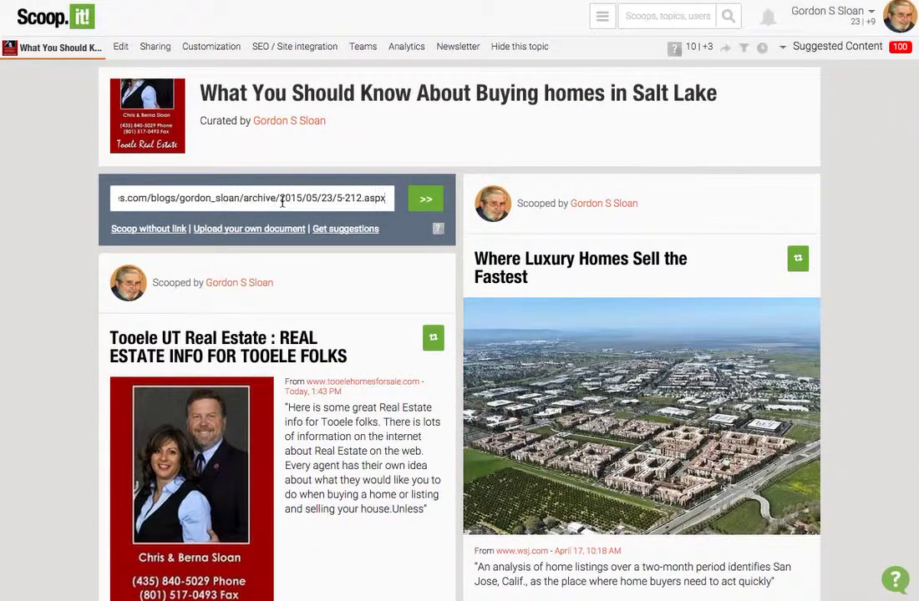
left_click(427, 201)
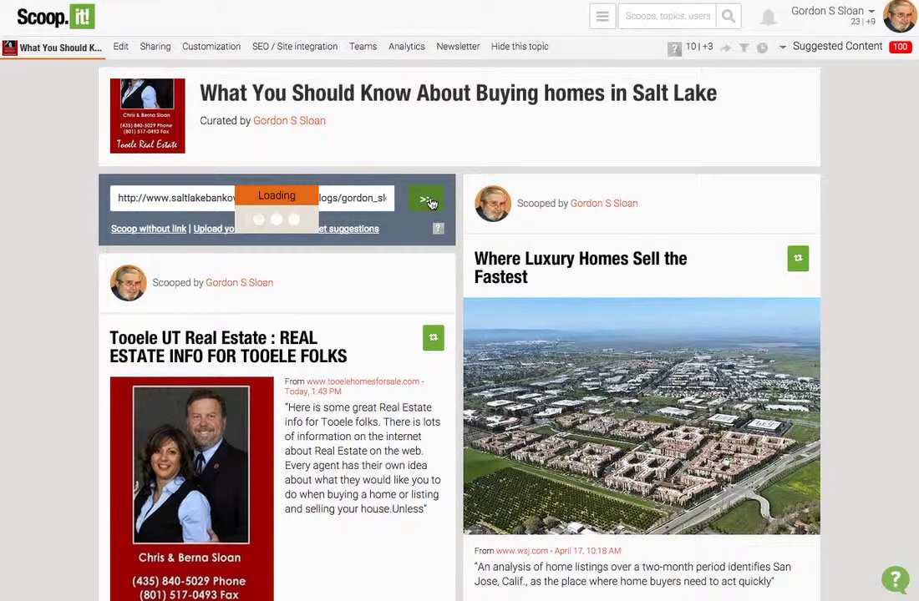
scroll(98, 360, "down", 2)
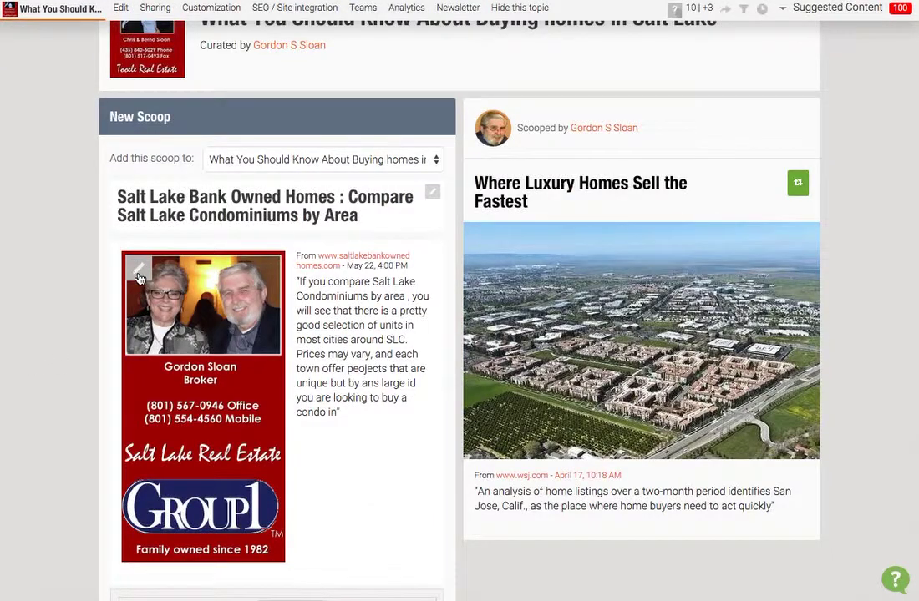
- Add the insight 'Great post to compare local condos in Salt Lake' and publish the condo scoop
scroll(113, 284, "down", 1)
scroll(344, 293, "down", 1)
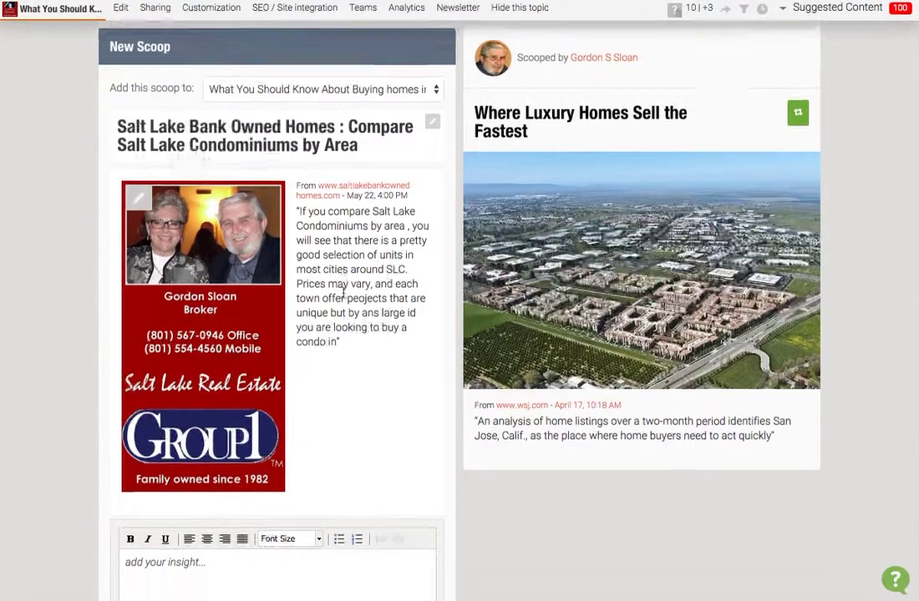
scroll(343, 292, "down", 4)
left_click(250, 420)
type("Great ")
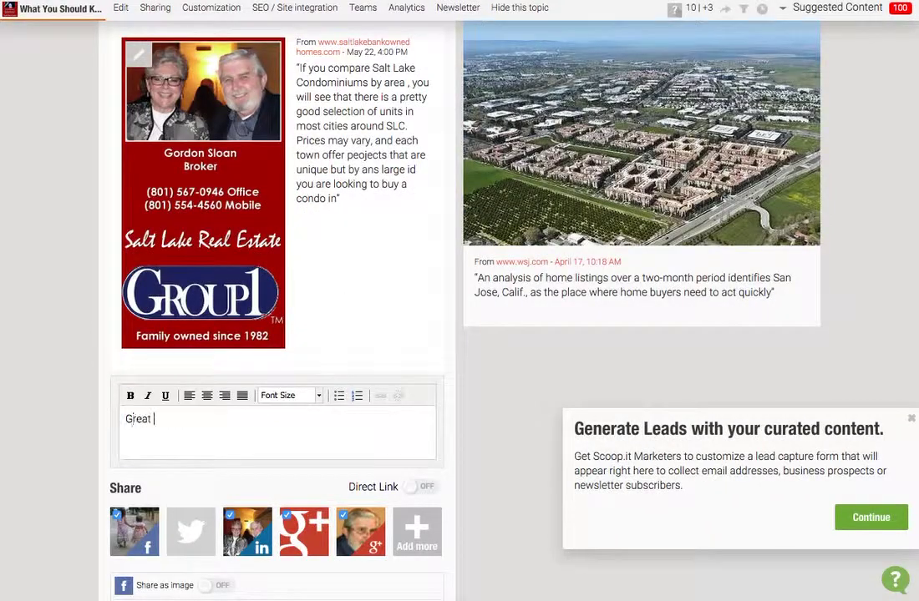
type("post to compare loc")
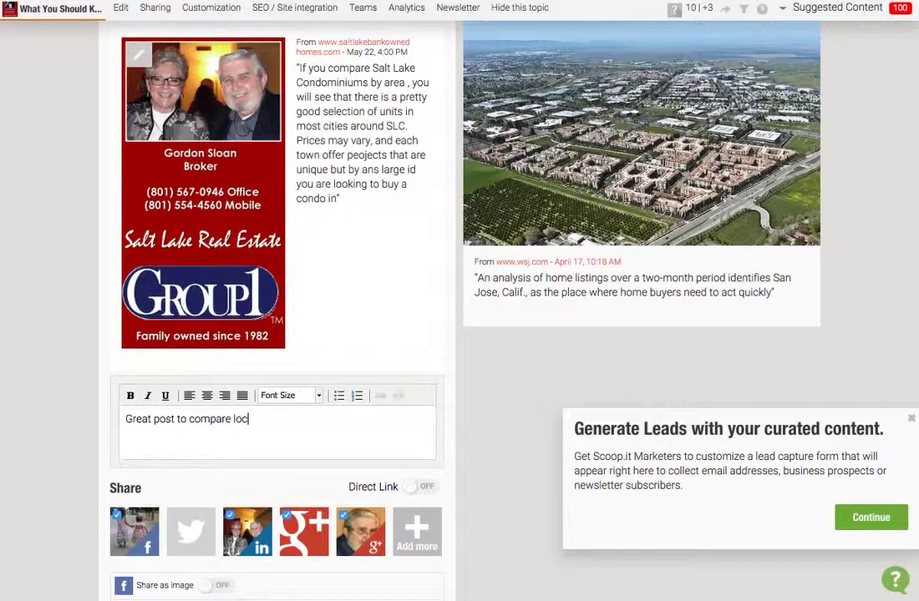
type("al condos in Salt Lake City,.")
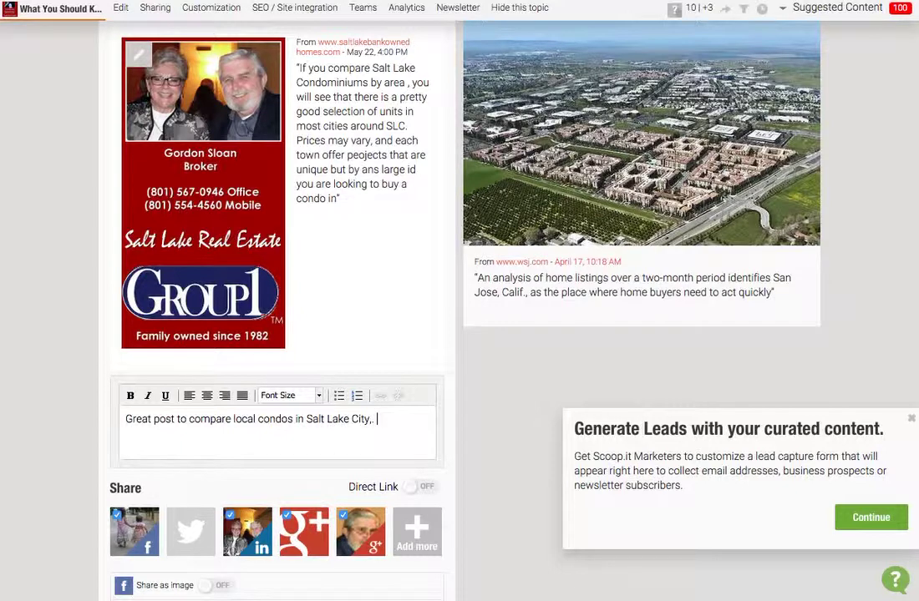
scroll(212, 328, "down", 5)
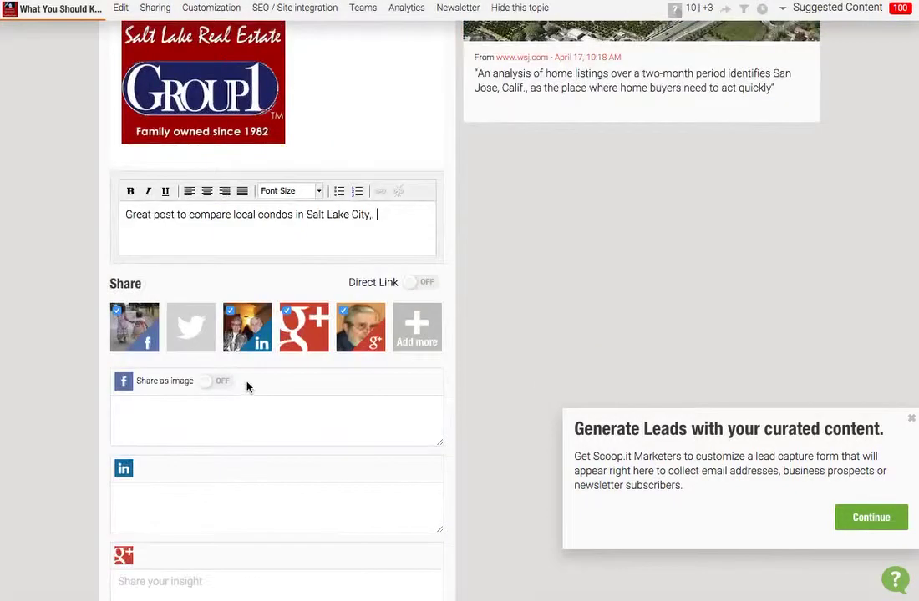
left_click(410, 493)
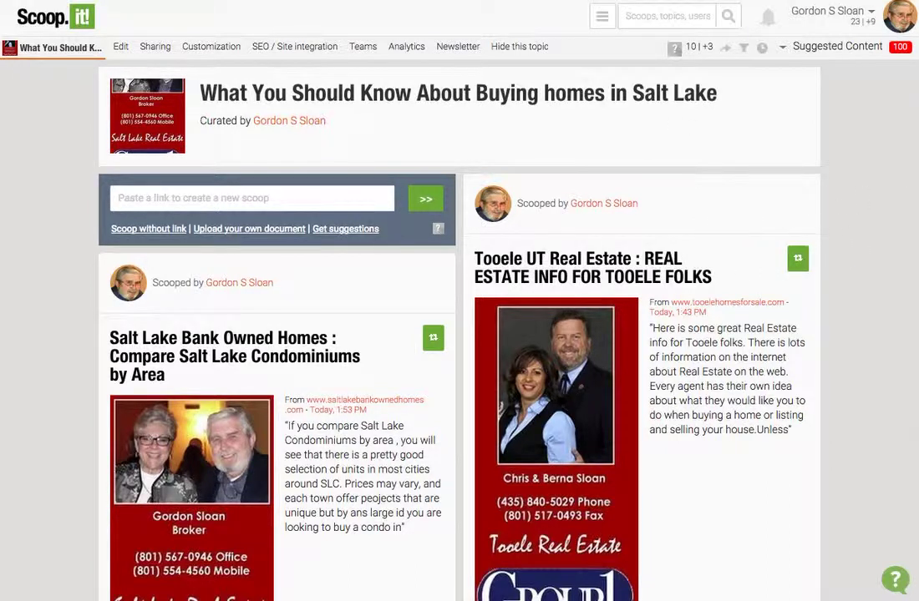
- Return to My Dashboard from the account menu and scroll through the six curated topic cards
mouse_move(281, 129)
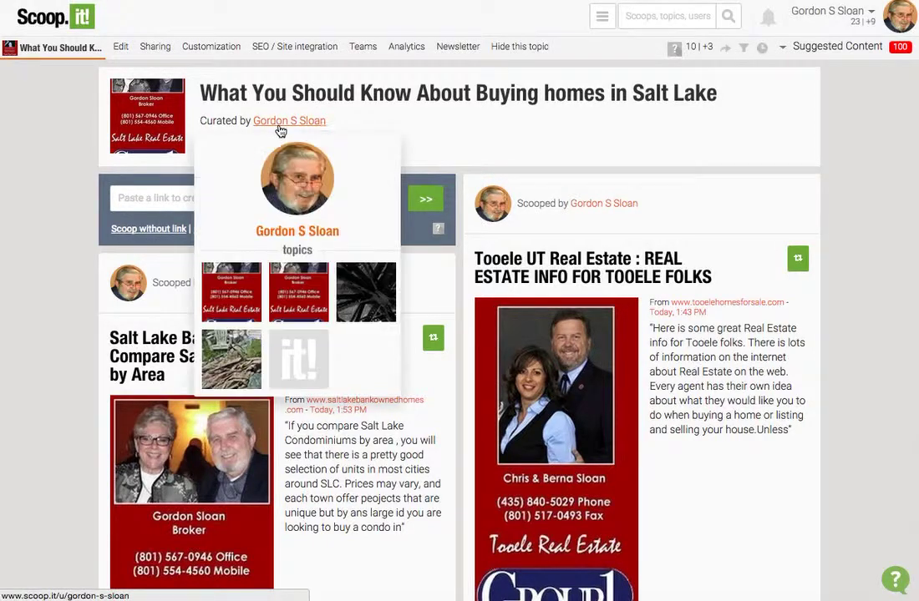
left_click(812, 25)
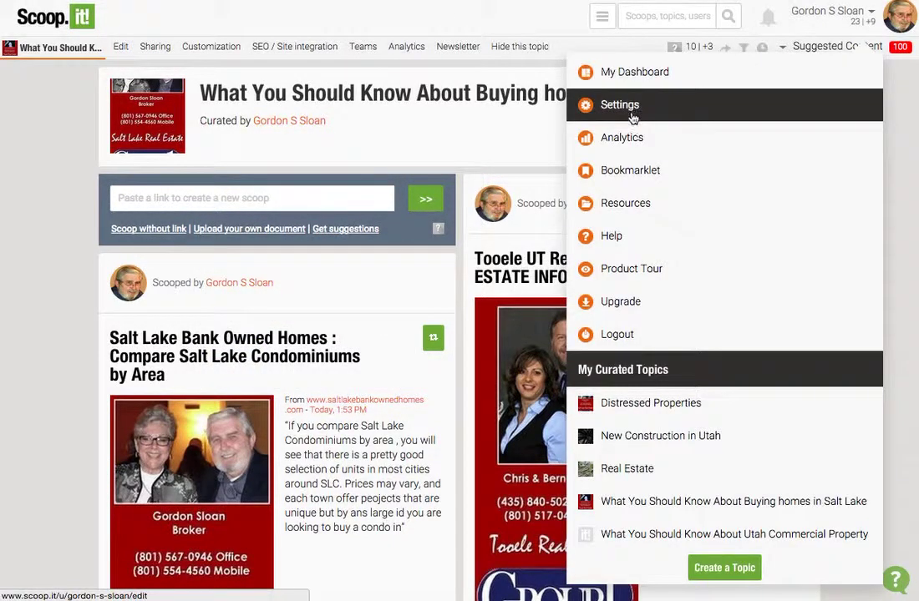
left_click(626, 72)
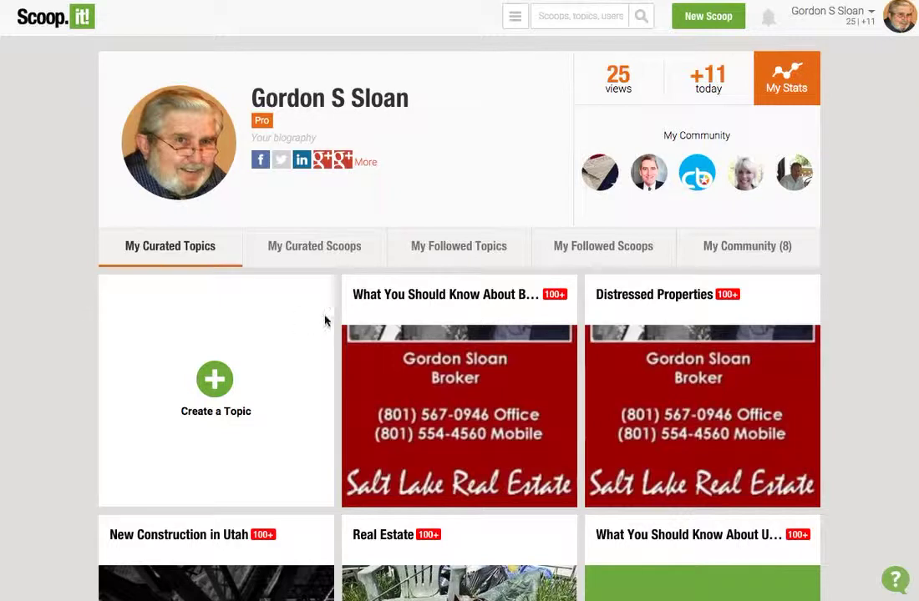
scroll(390, 368, "down", 1)
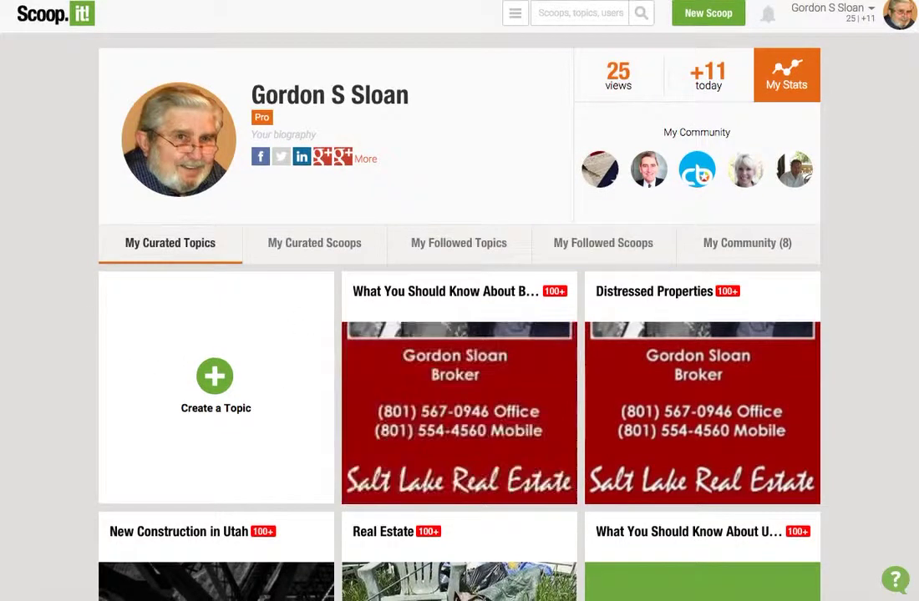
scroll(852, 188, "down", 5)
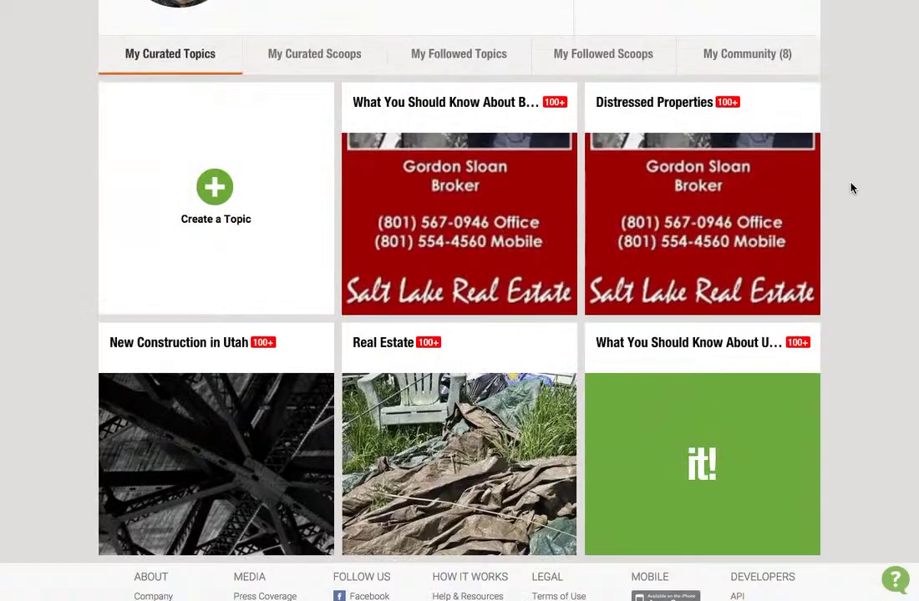
scroll(852, 188, "up", 1)
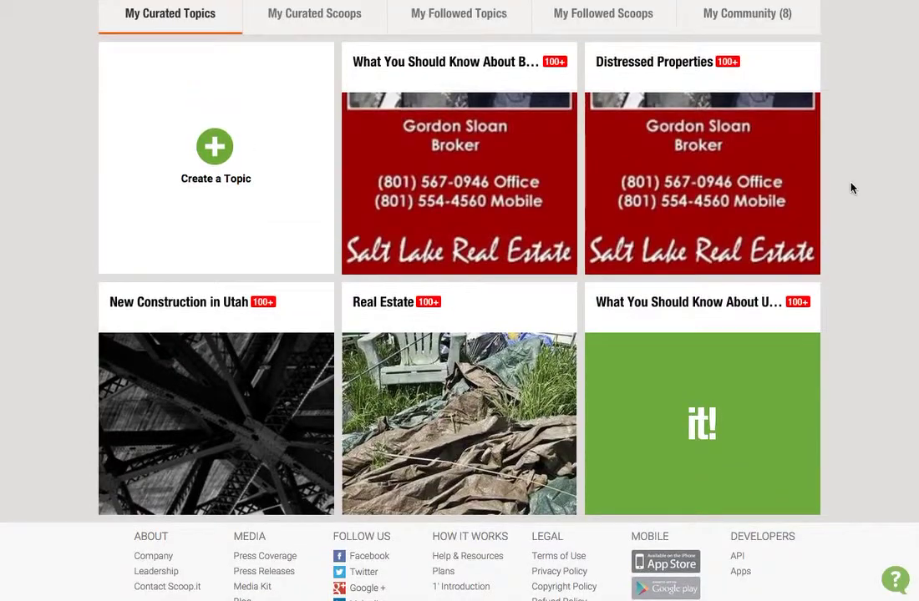
scroll(853, 188, "up", 4)
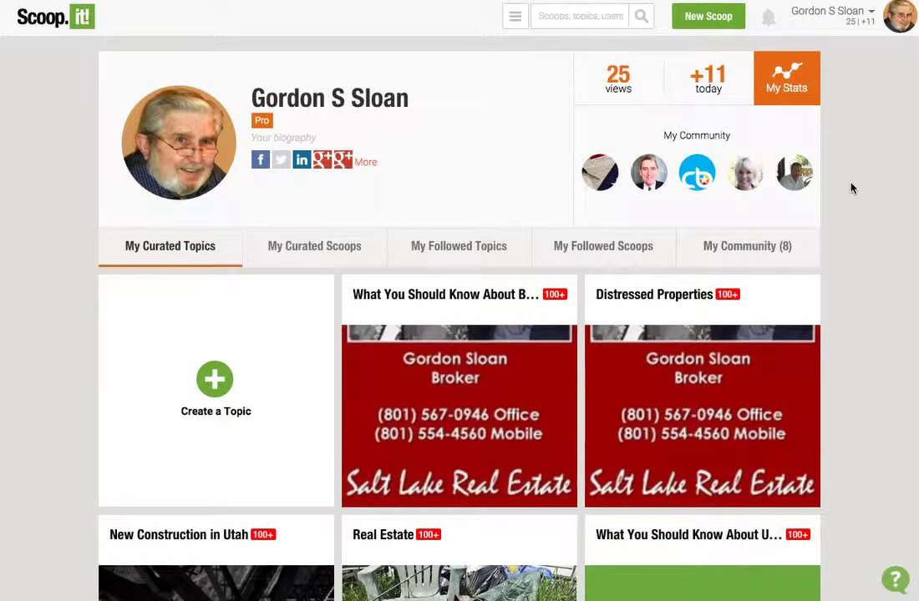